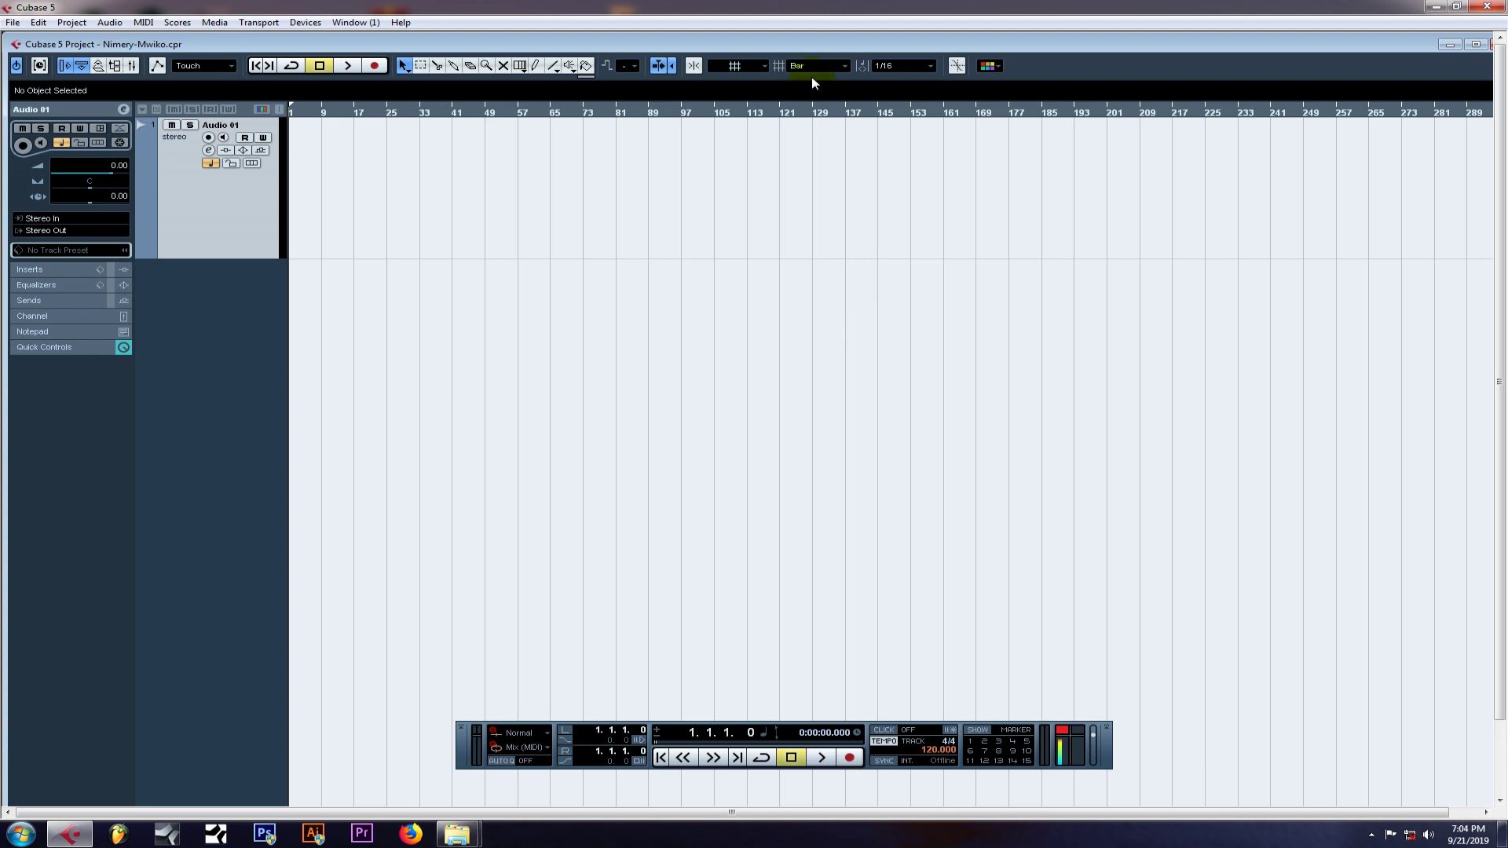
Switch the project from the tempo track to a fixed tempo and set it to 98 BPM.
click(933, 754)
click(922, 745)
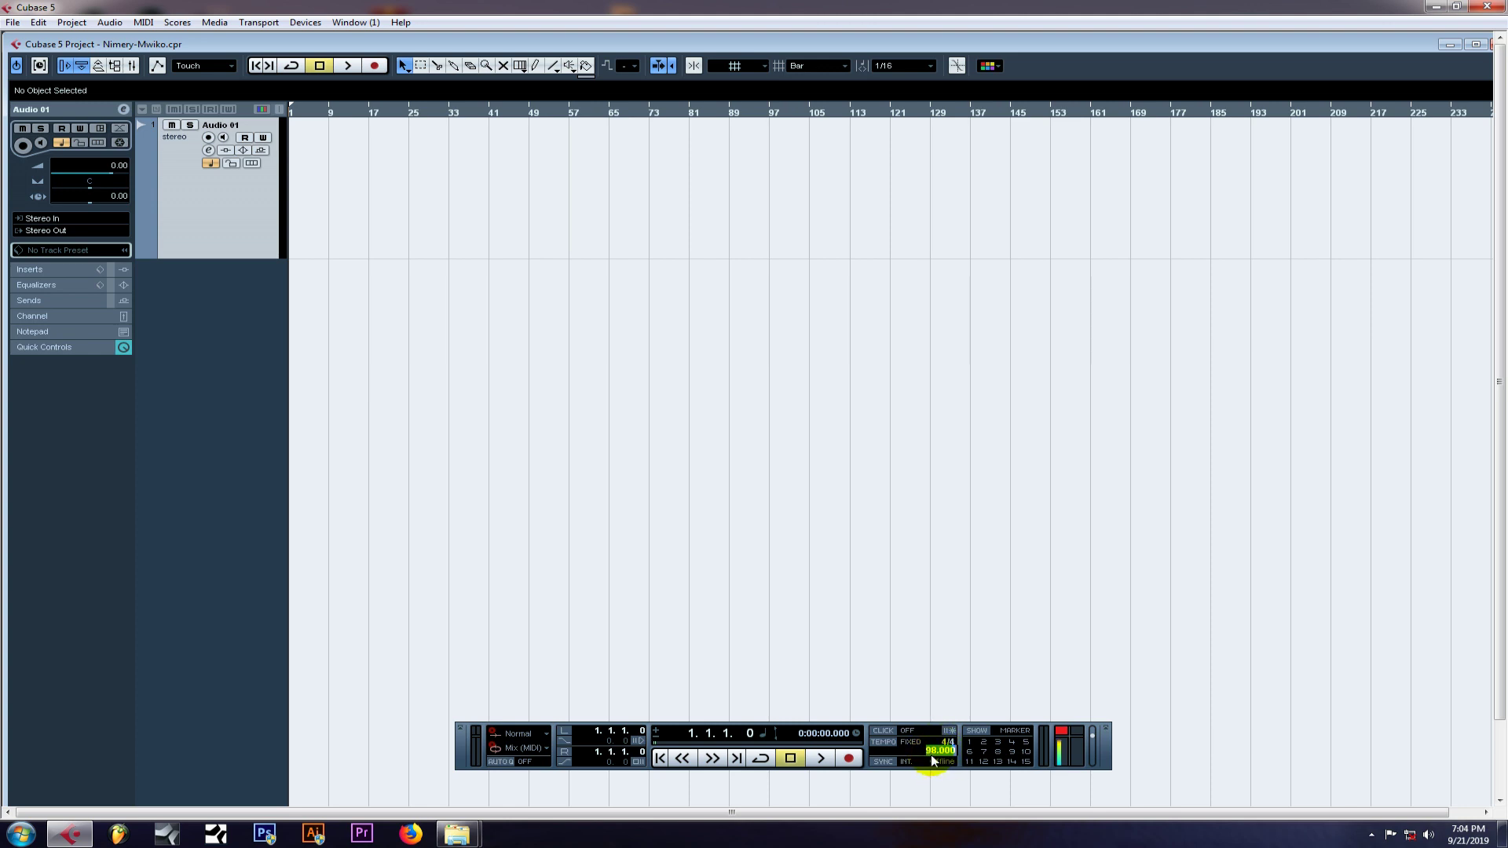
text(98)
key(Return)
Import the MIXMASTER BEAT KALI wave file from the NIMERY-MWIKO folder at the start of the Audio 01 track and save the project.
click(459, 831)
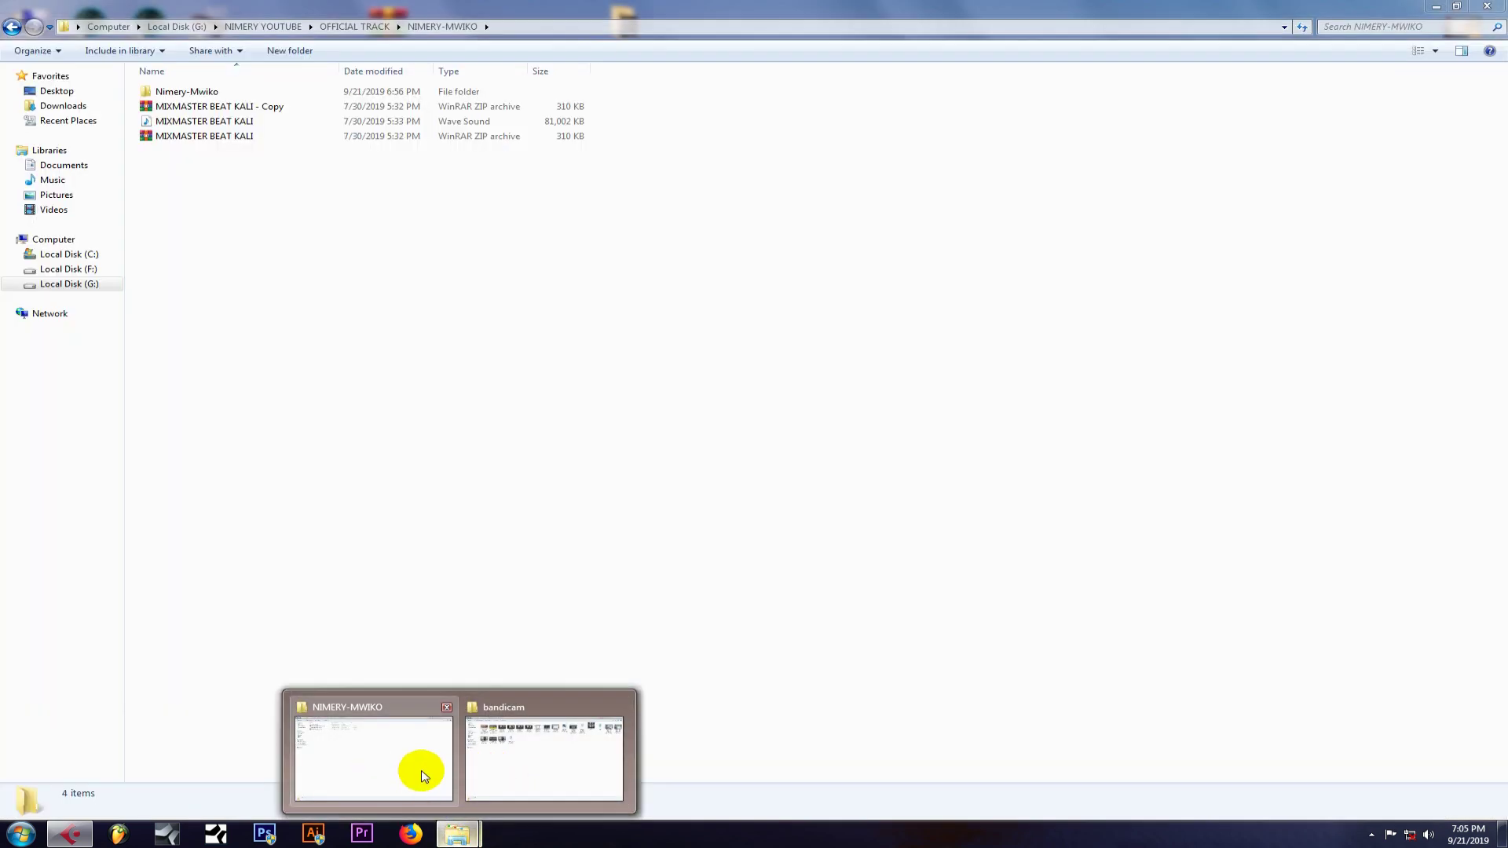
click(420, 775)
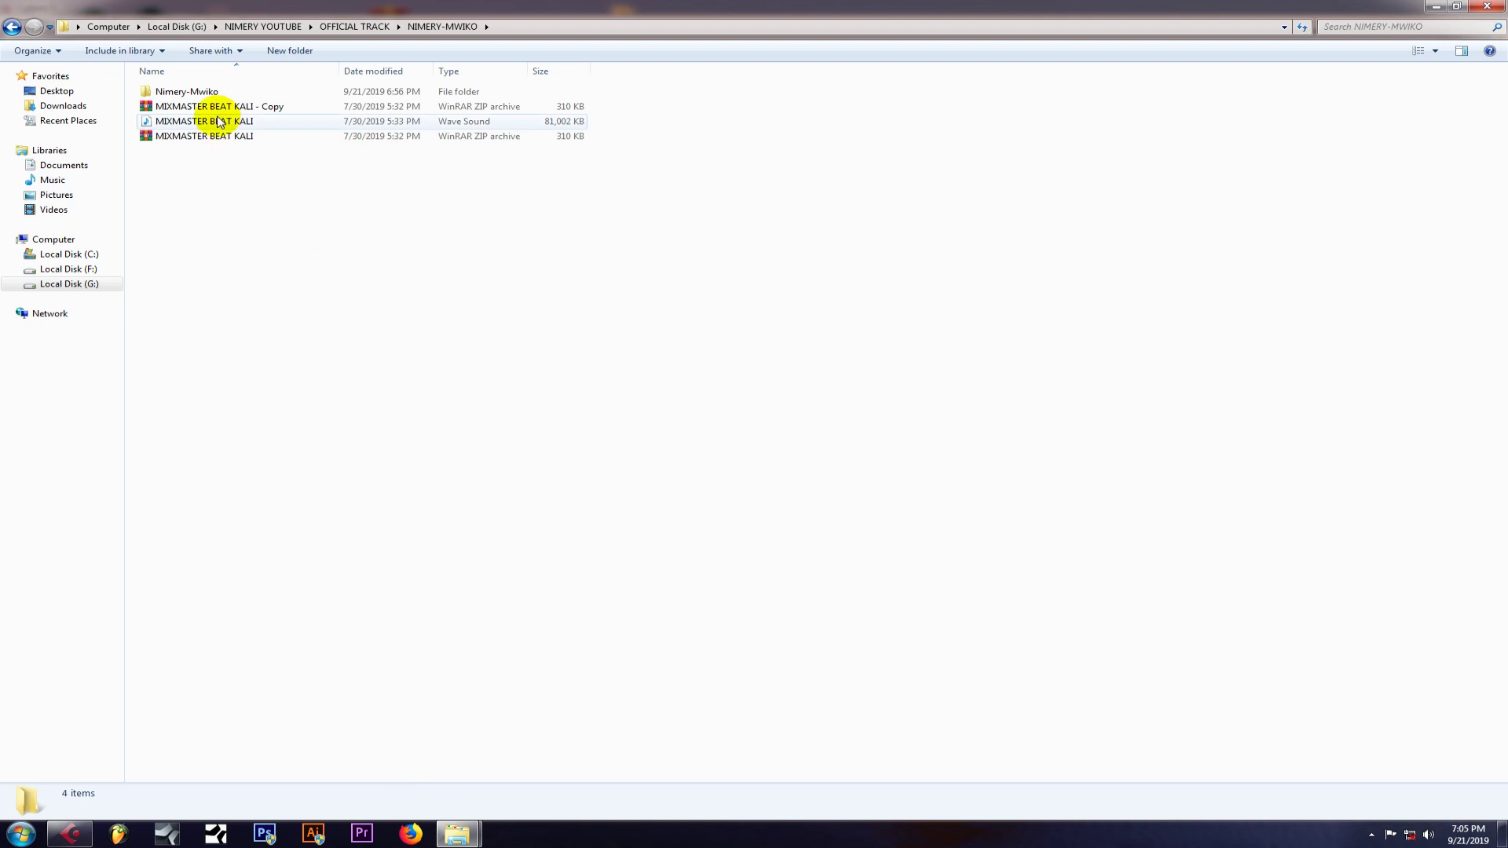
drag(219, 122, 291, 205)
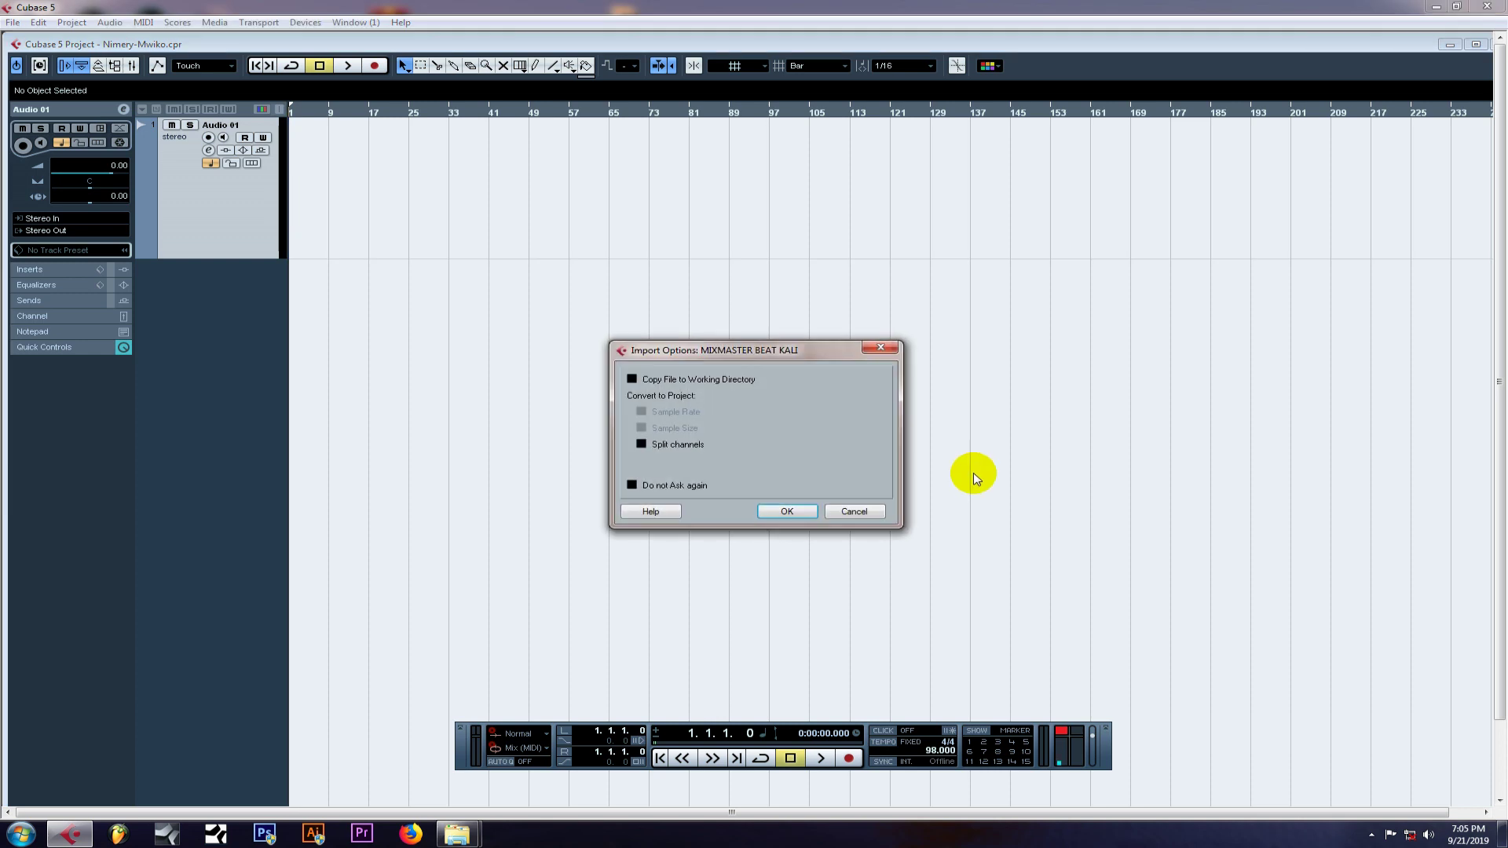
click(770, 515)
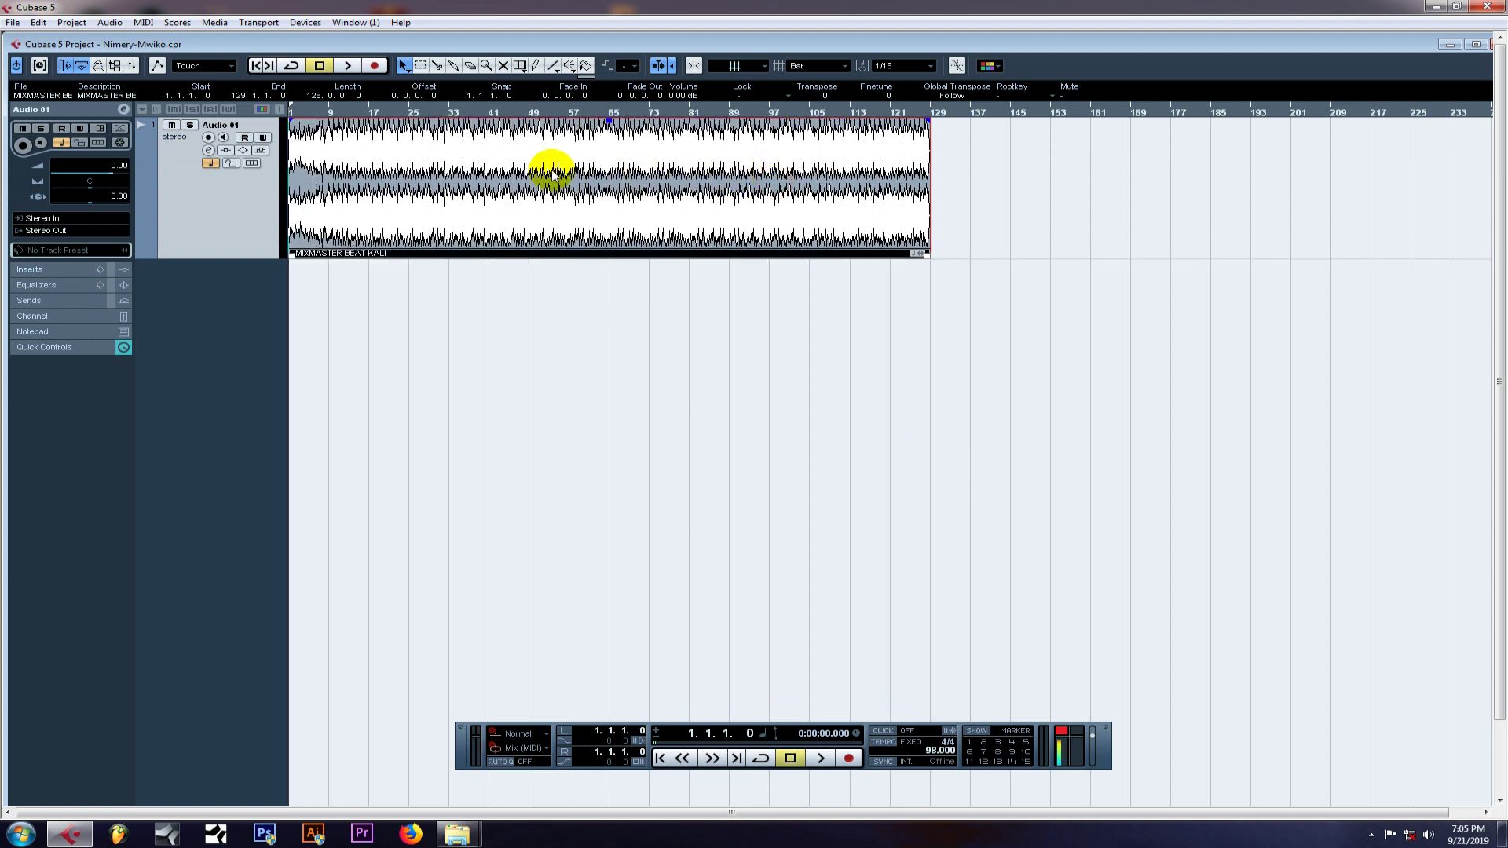
click(11, 24)
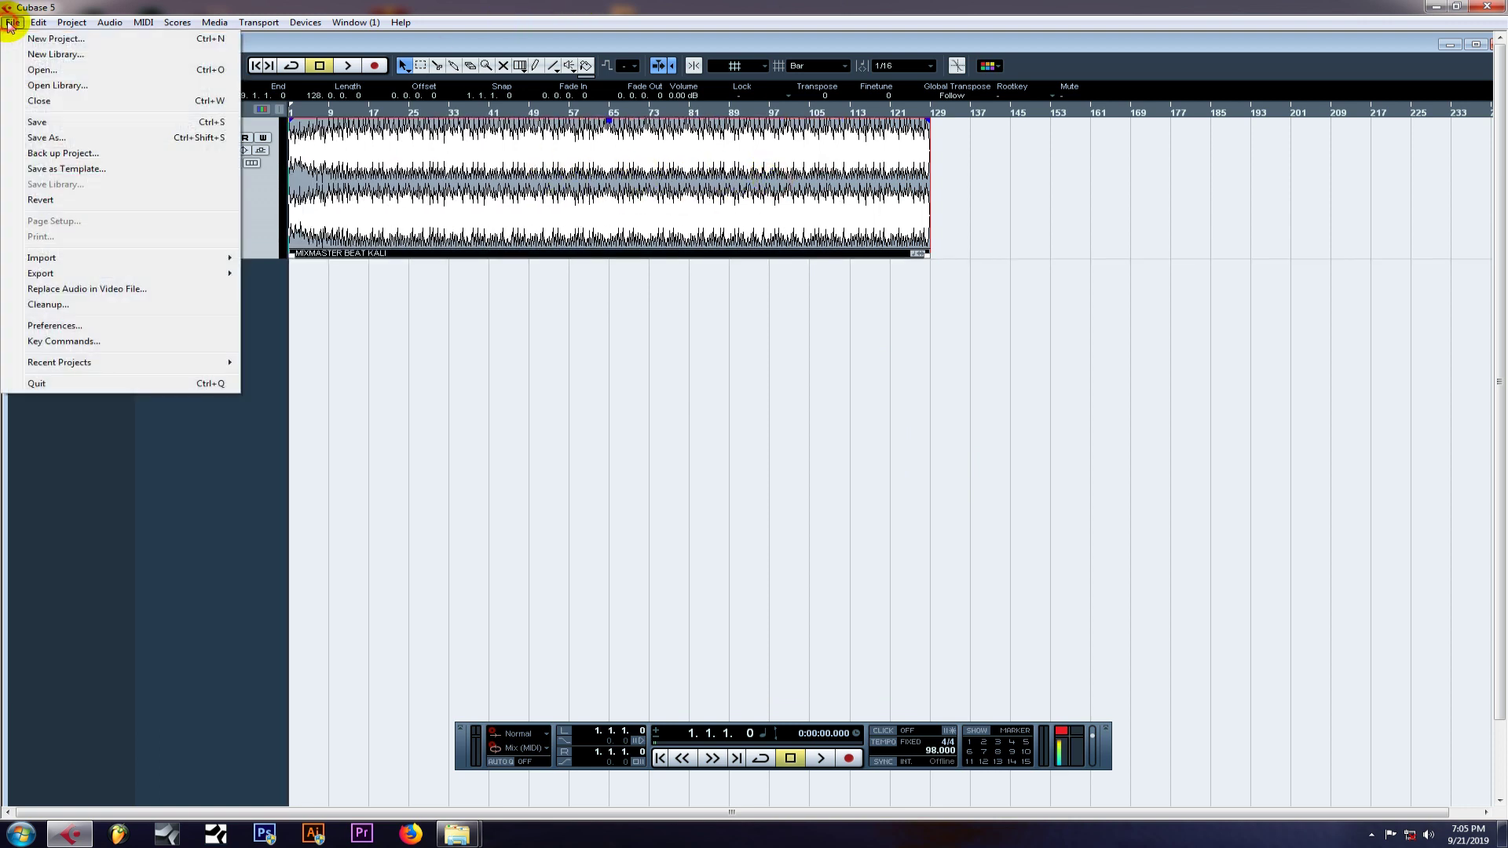
click(37, 122)
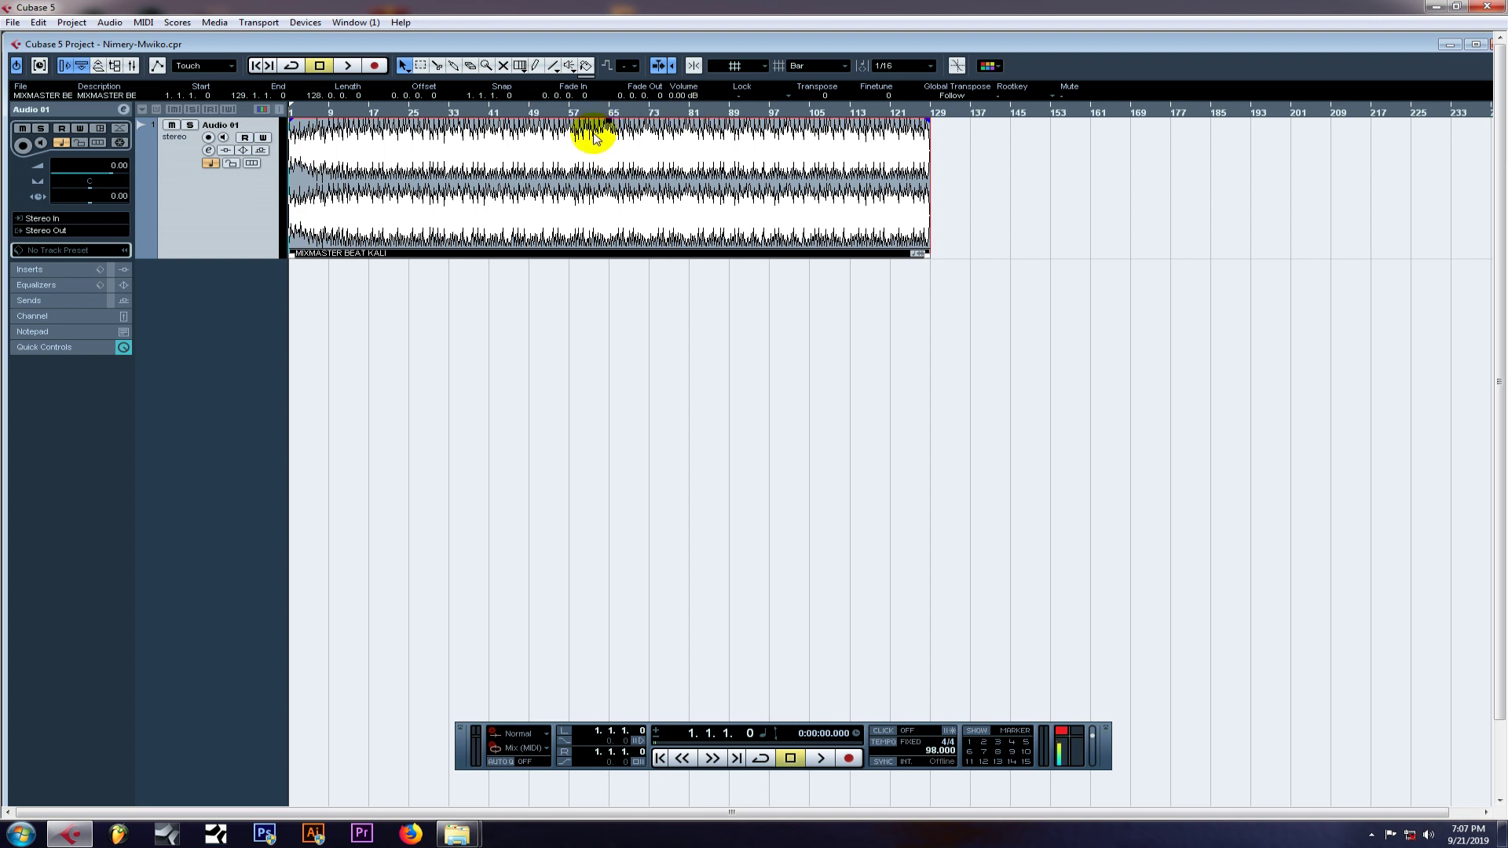
Lower the volume of the MIXMASTER BEAT KALI event to -3 dB.
click(556, 168)
drag(610, 120, 610, 169)
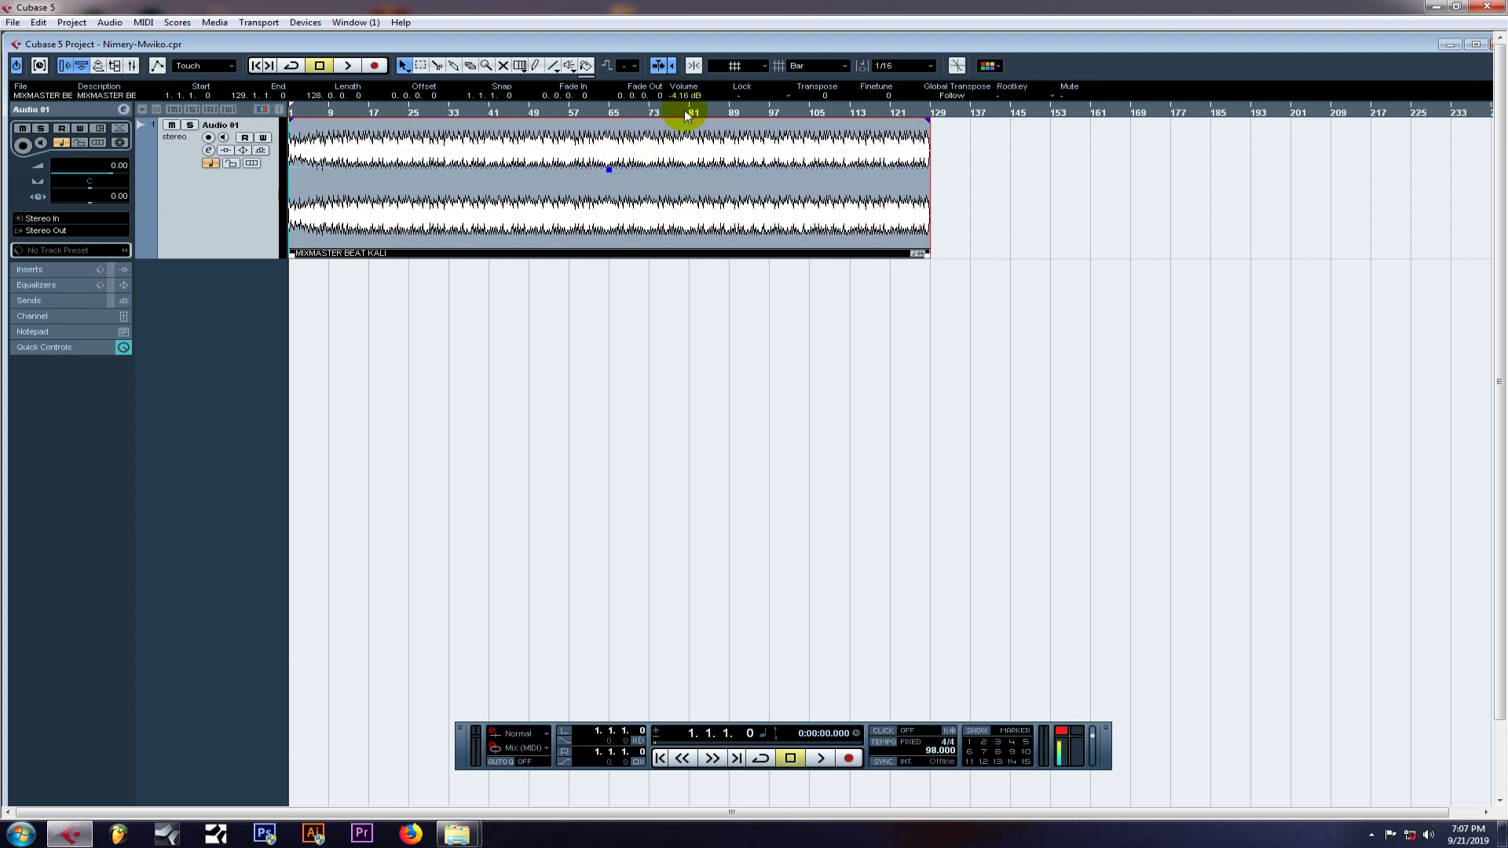
click(647, 165)
click(678, 97)
text(-)
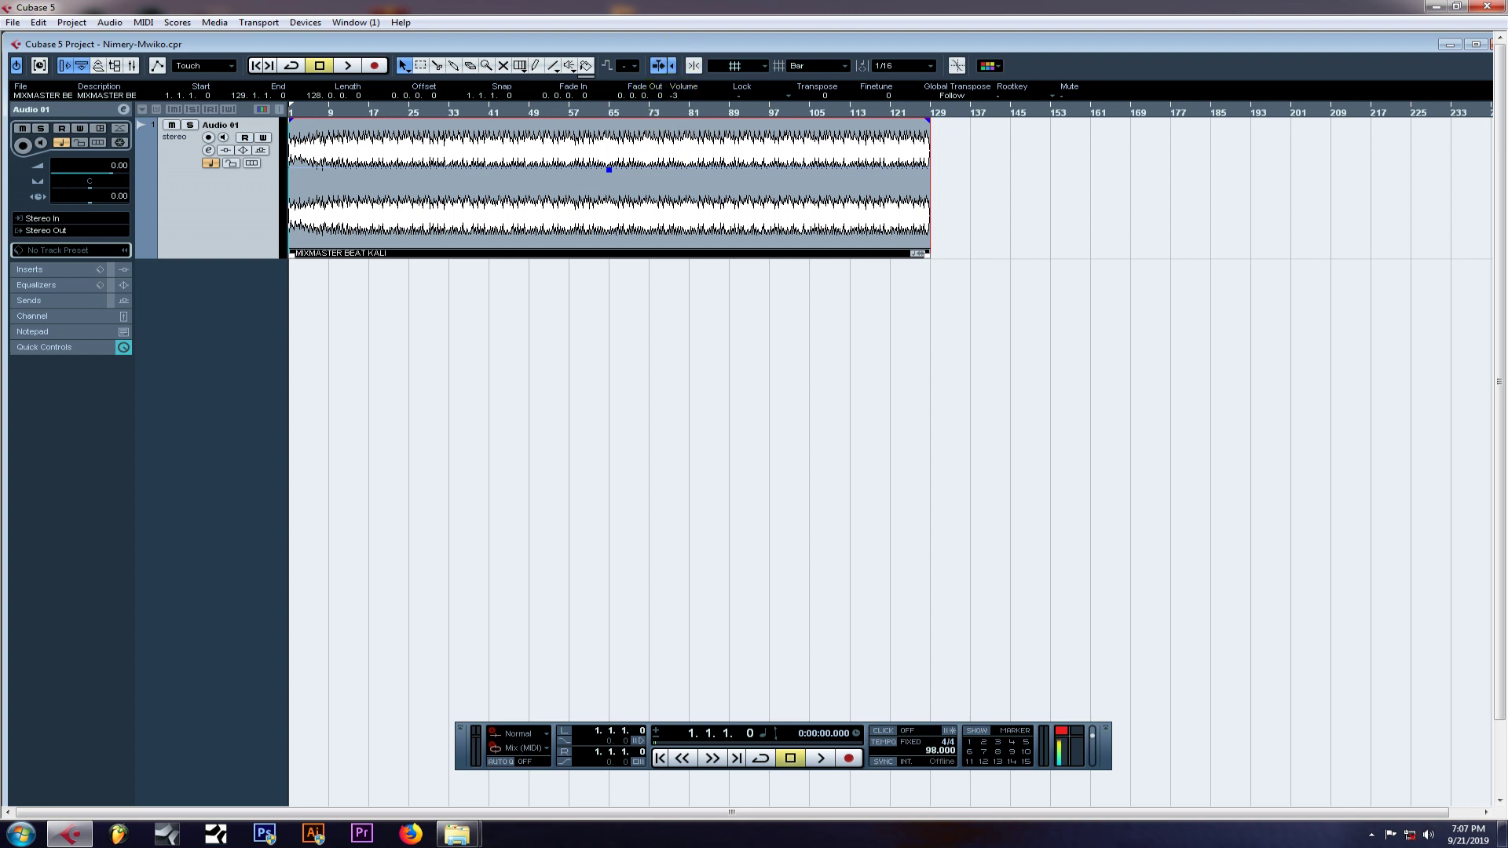
text(3)
key(Return)
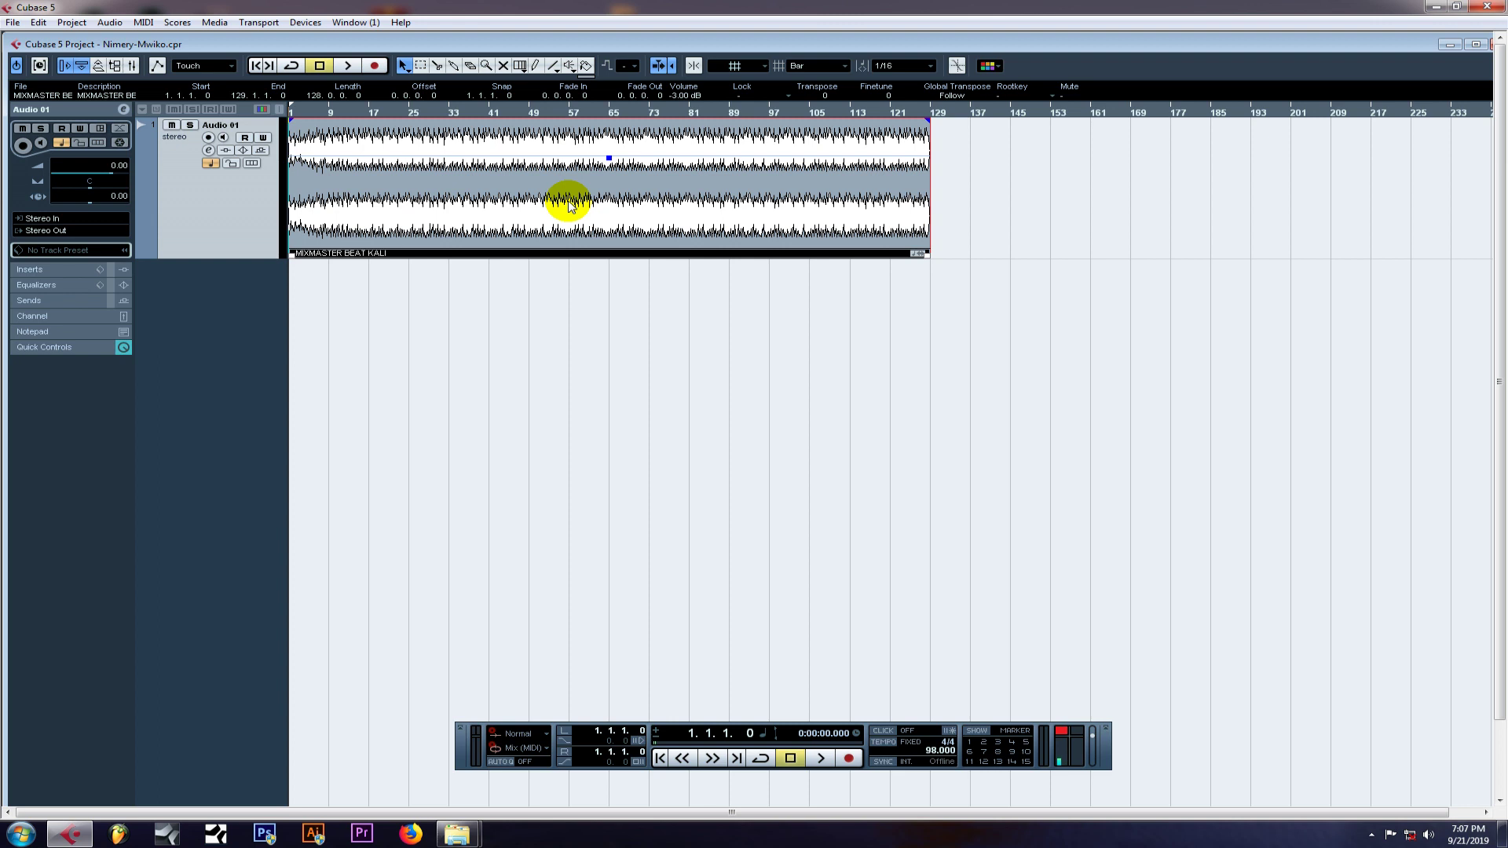
Play the beat and set the locator range from bar 1 to about bar 129, spanning the whole event.
key(space)
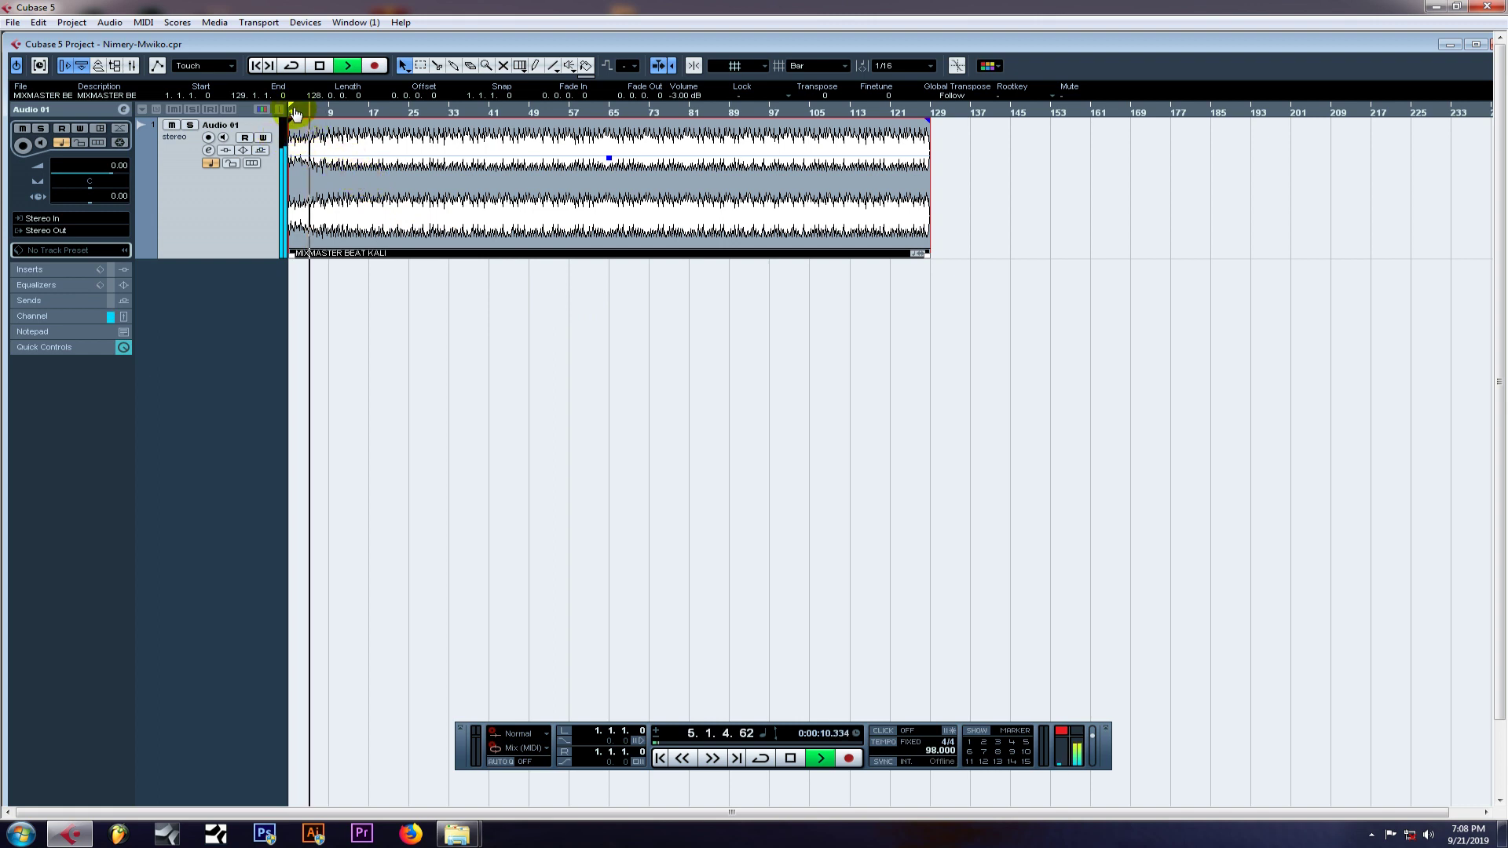
drag(291, 107, 938, 131)
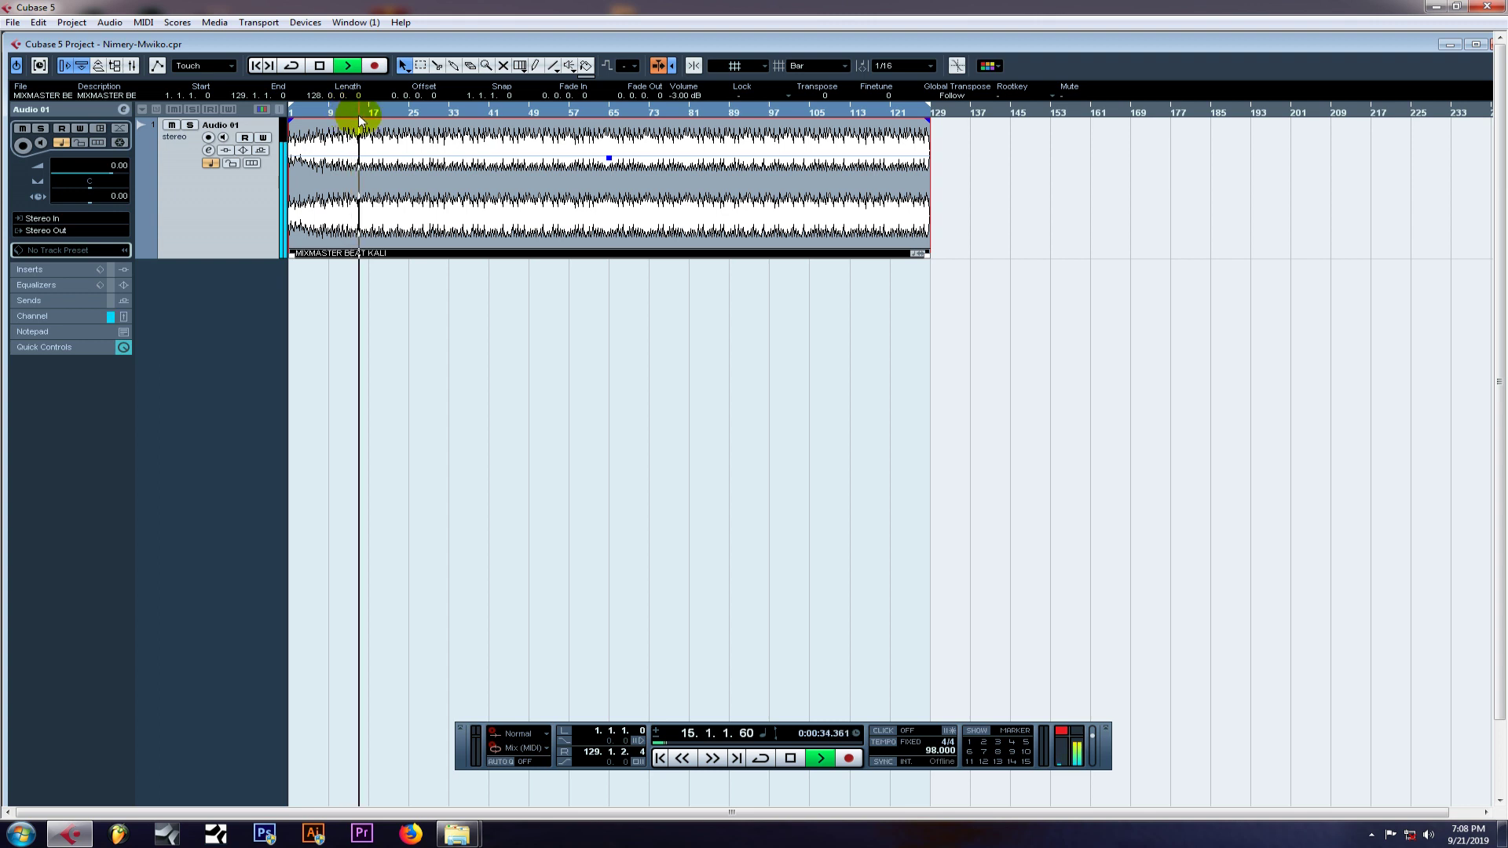
key(space)
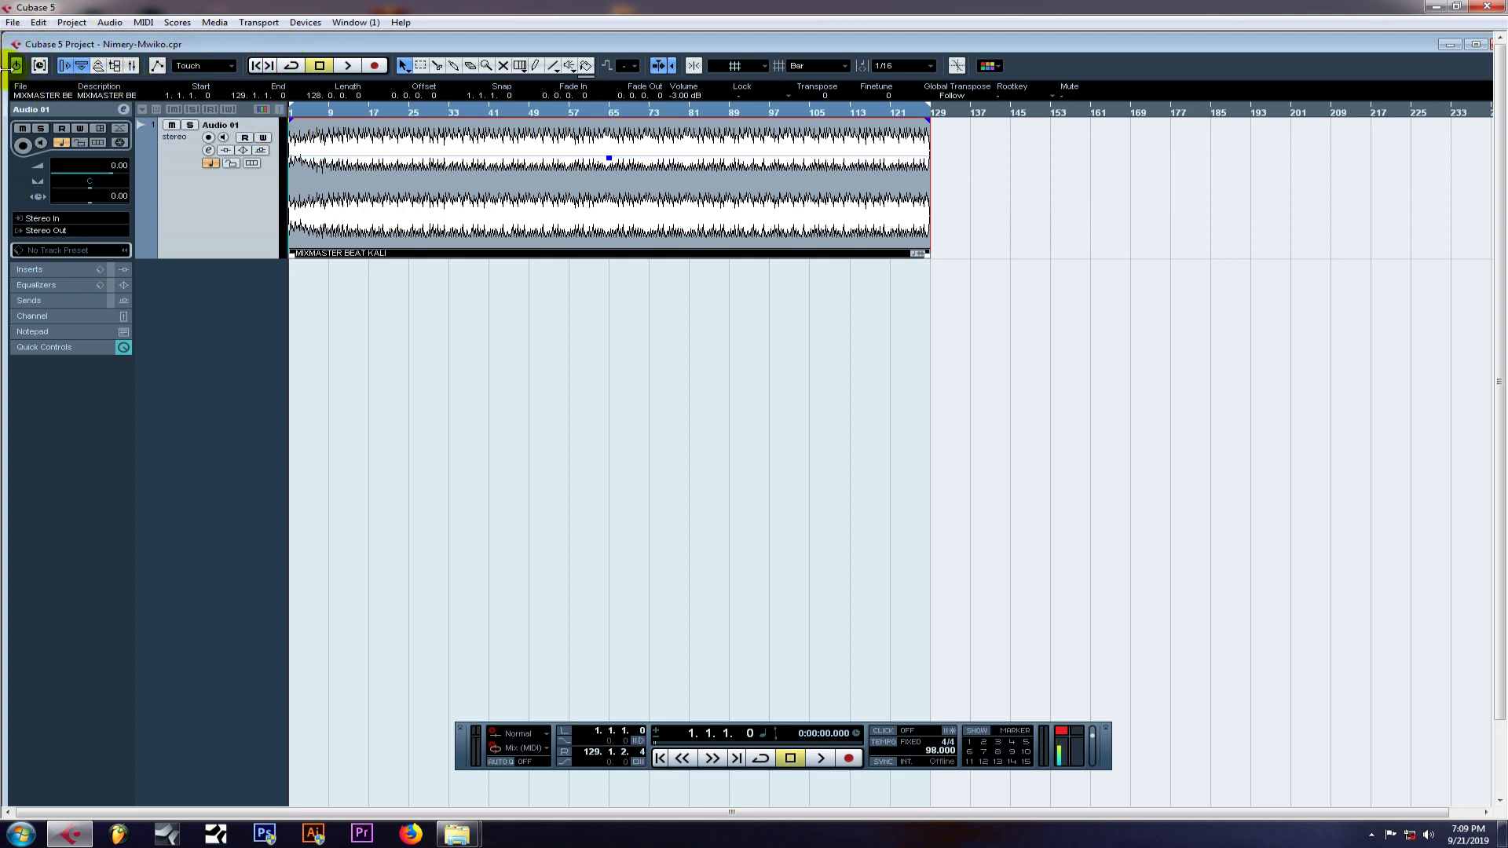
click(118, 67)
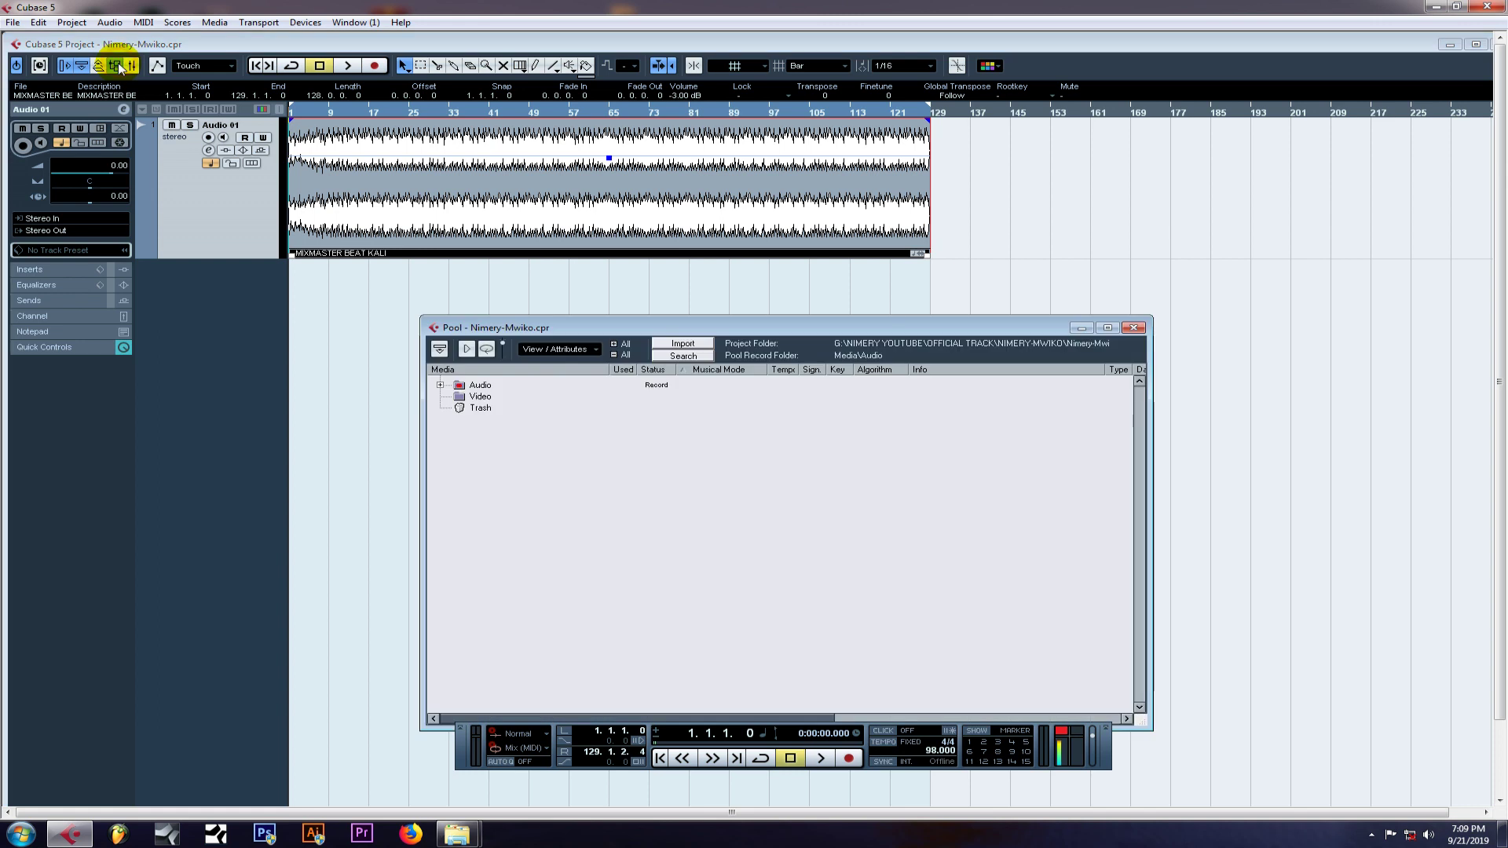
drag(695, 323, 607, 99)
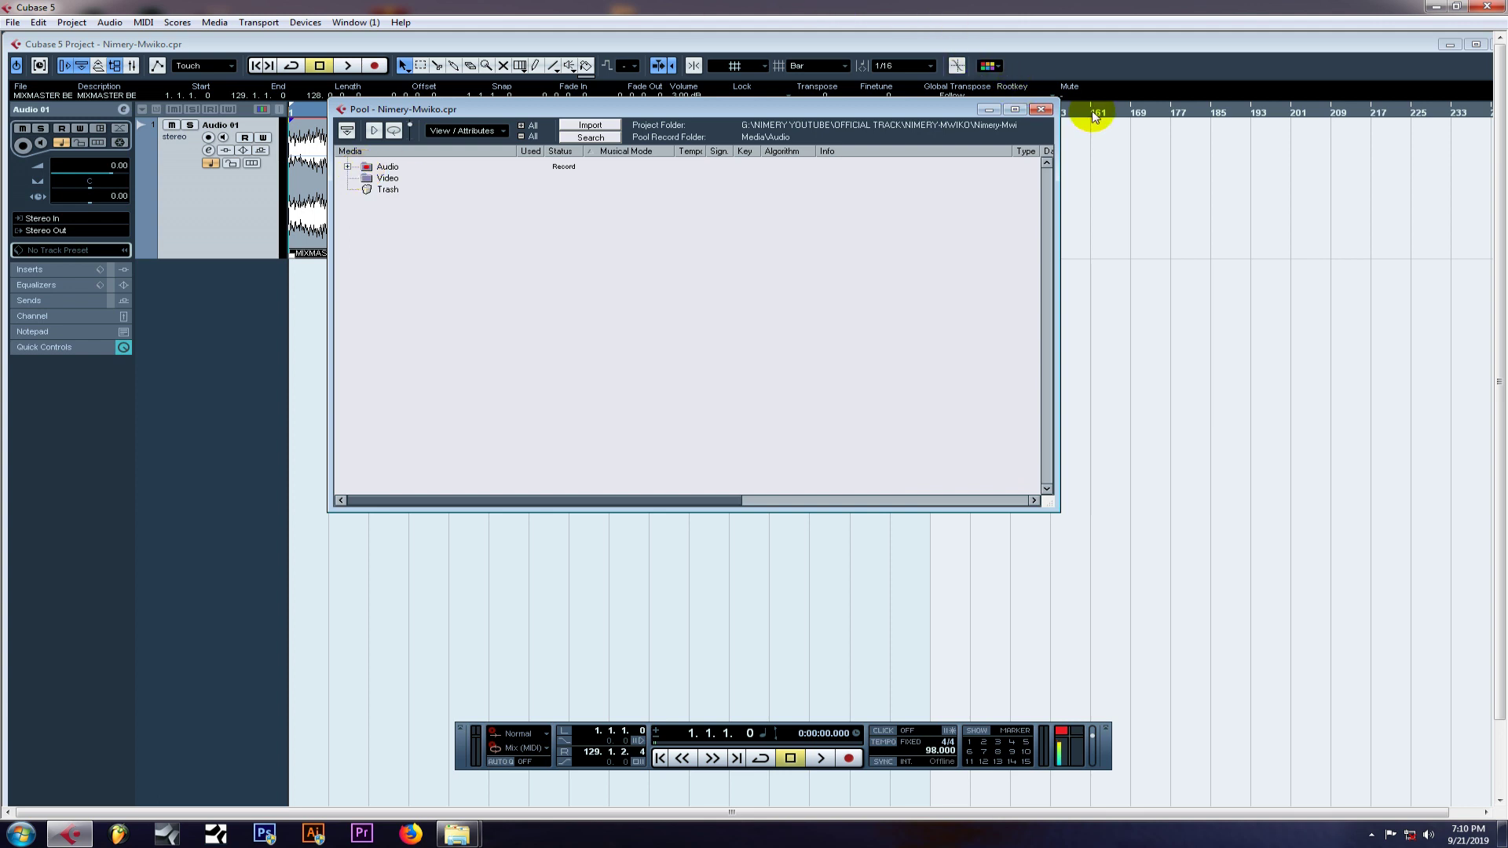
click(1043, 113)
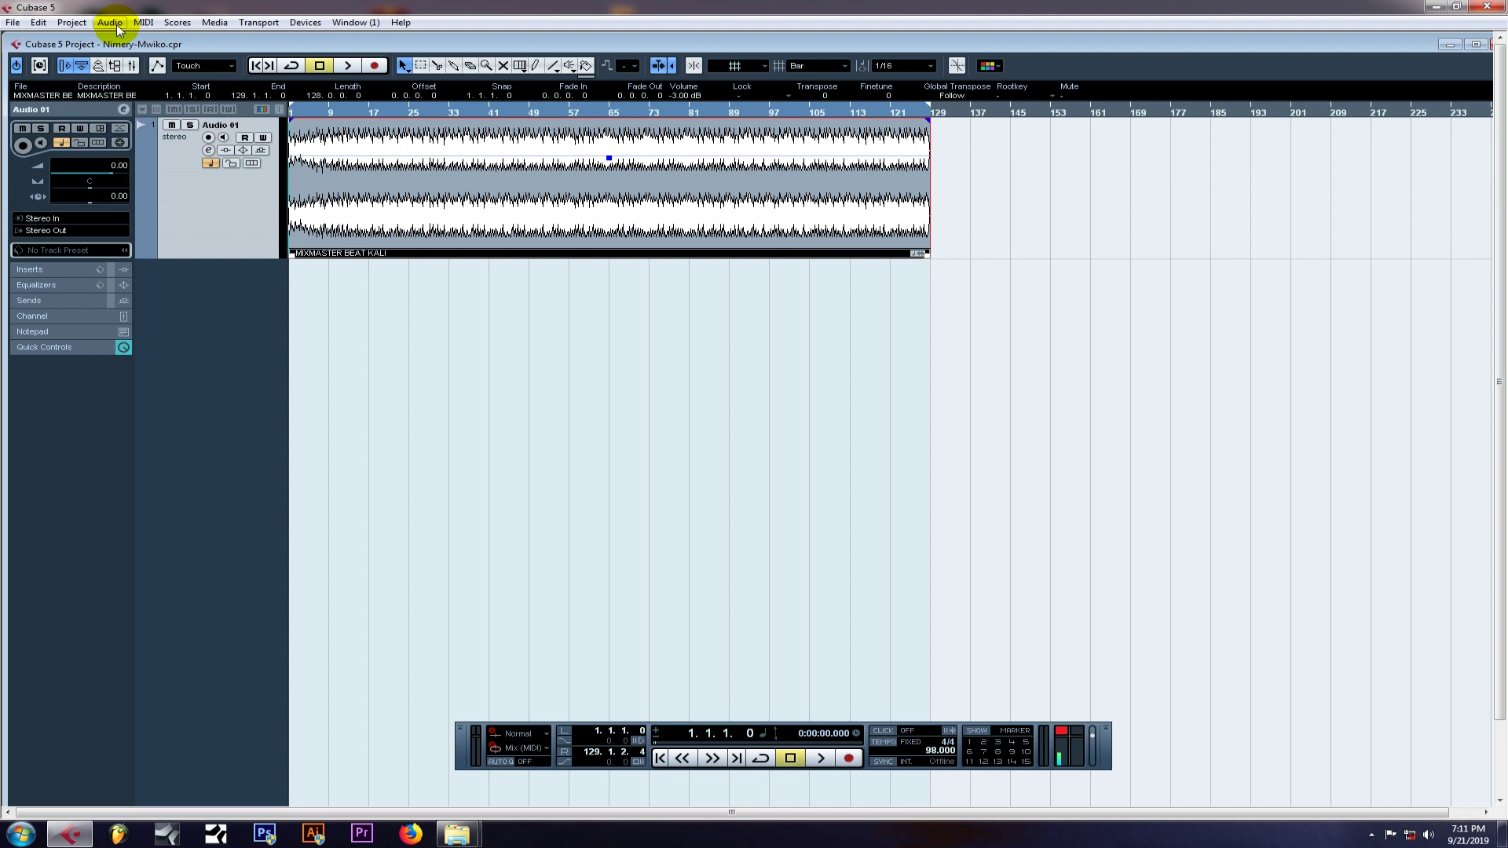
Open the Pool, expand its Audio folder and move the window so the waveform stays in view.
click(115, 65)
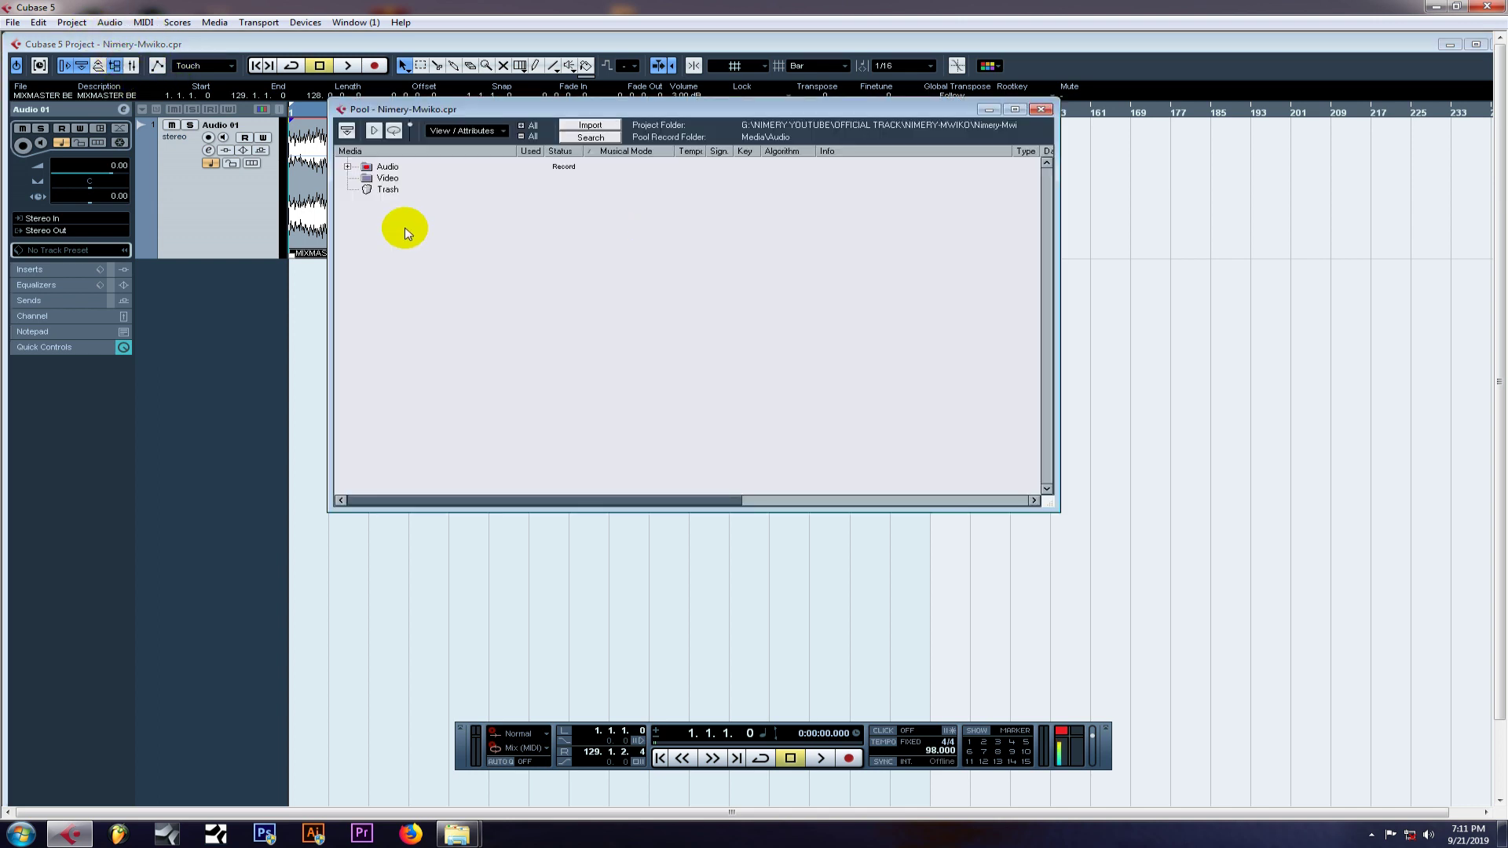
click(348, 168)
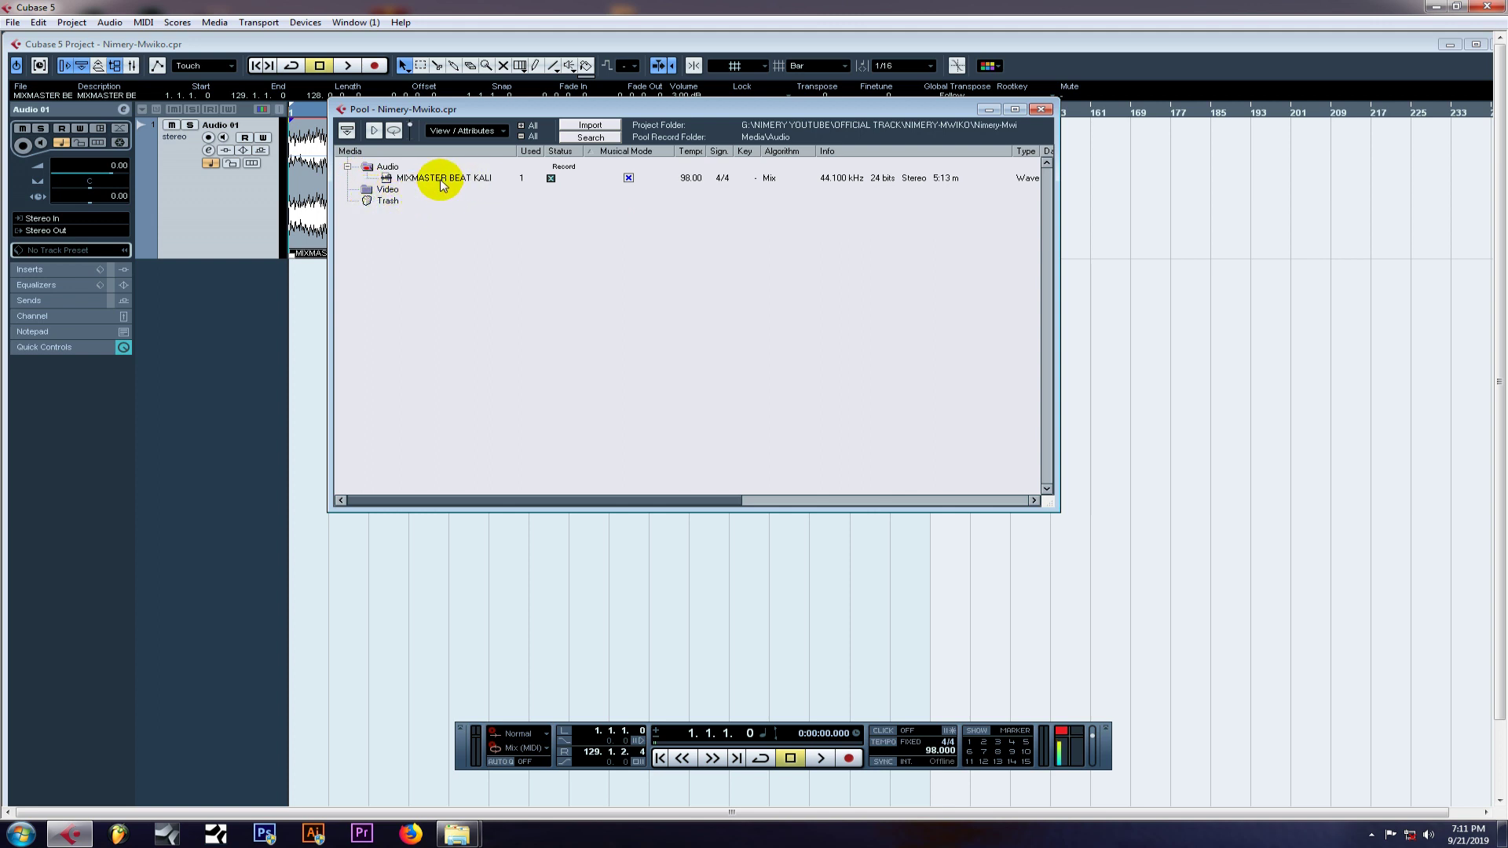
click(349, 169)
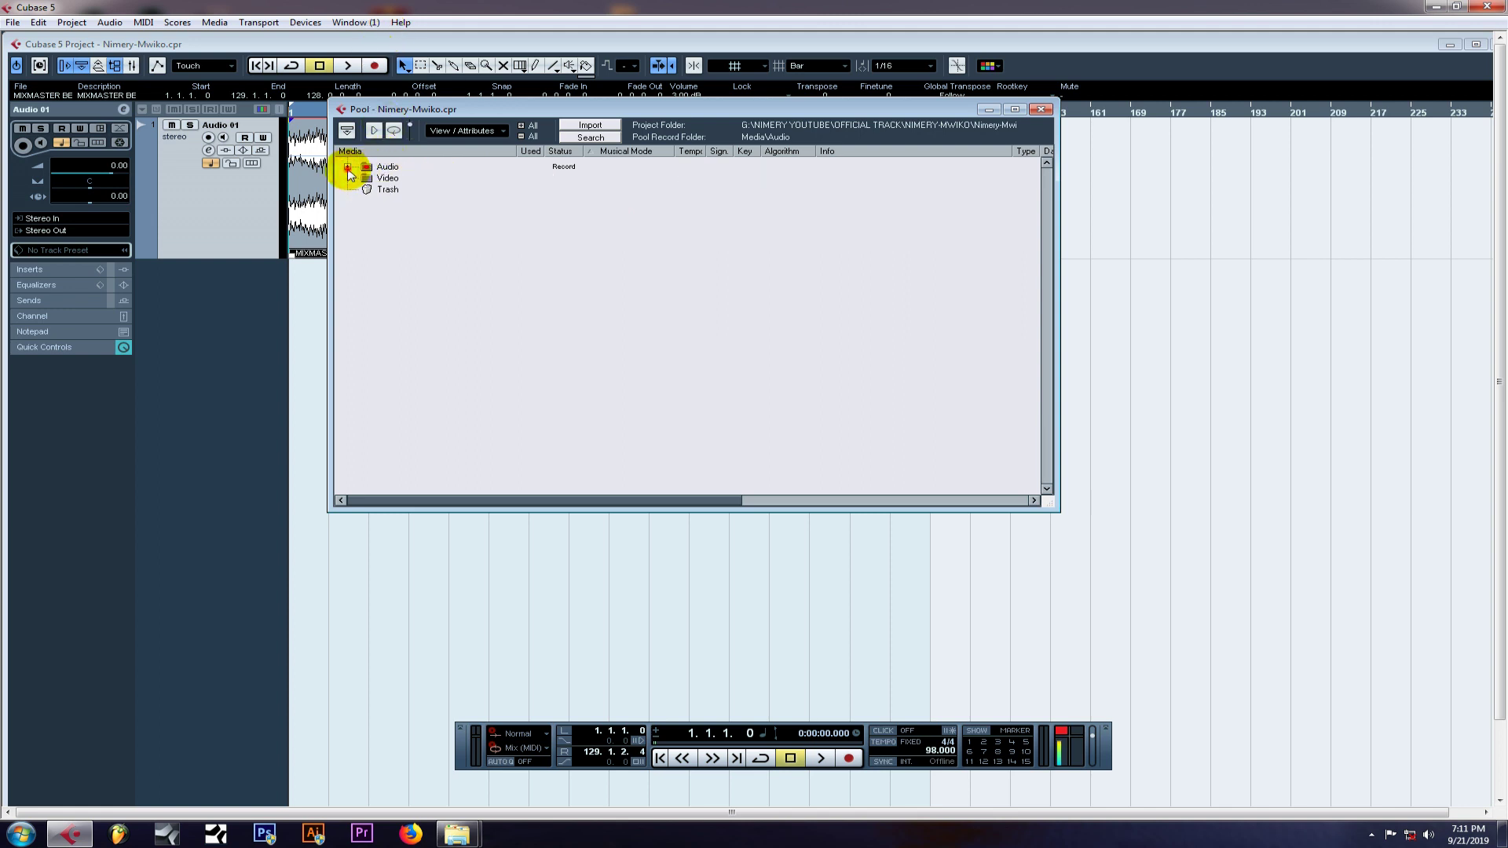
click(348, 168)
click(348, 168)
click(348, 168)
click(348, 168)
click(348, 169)
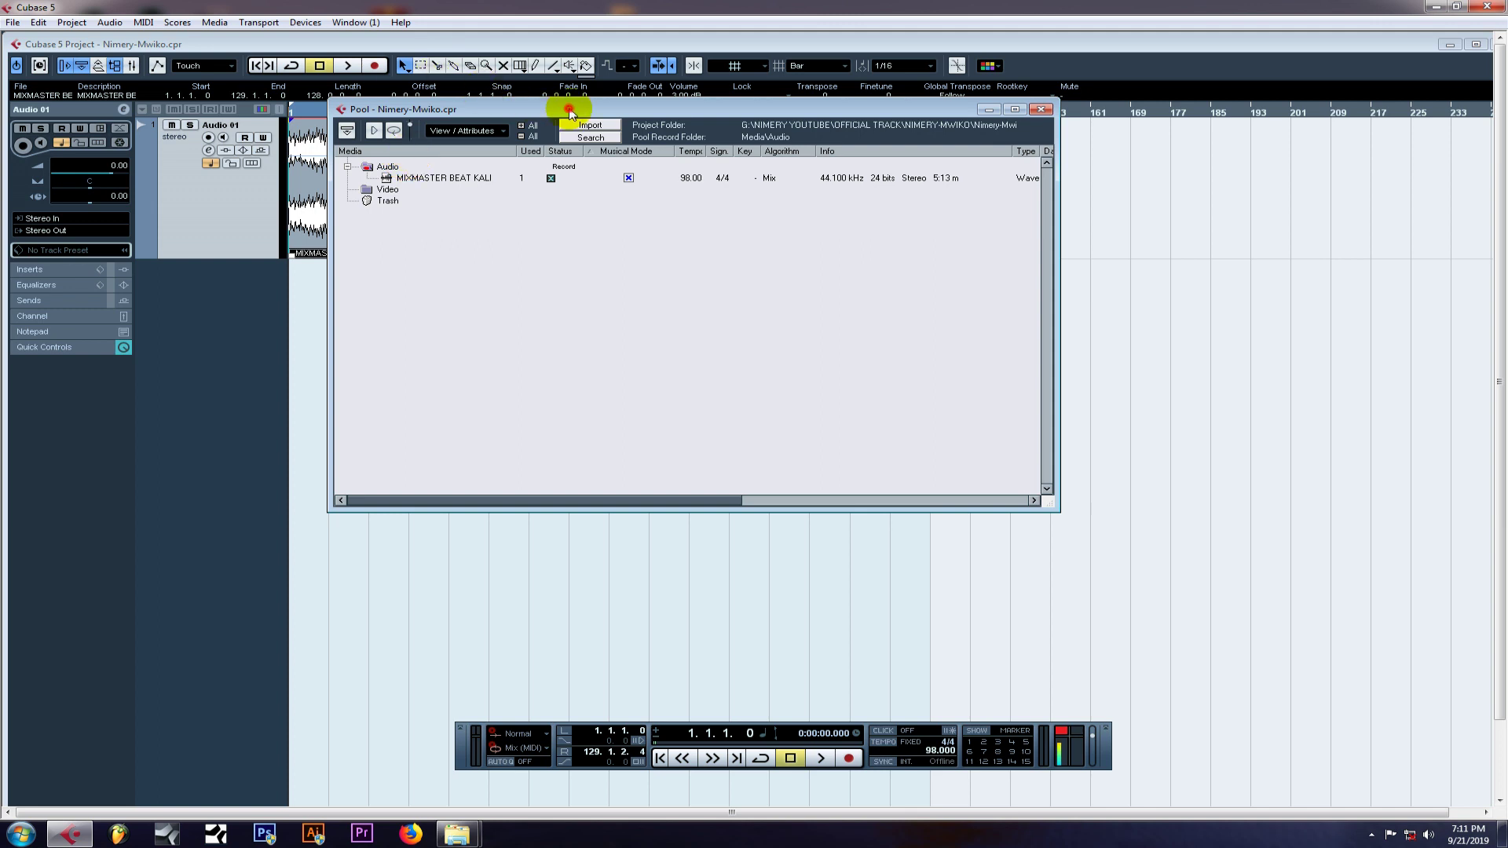
drag(570, 114, 526, 266)
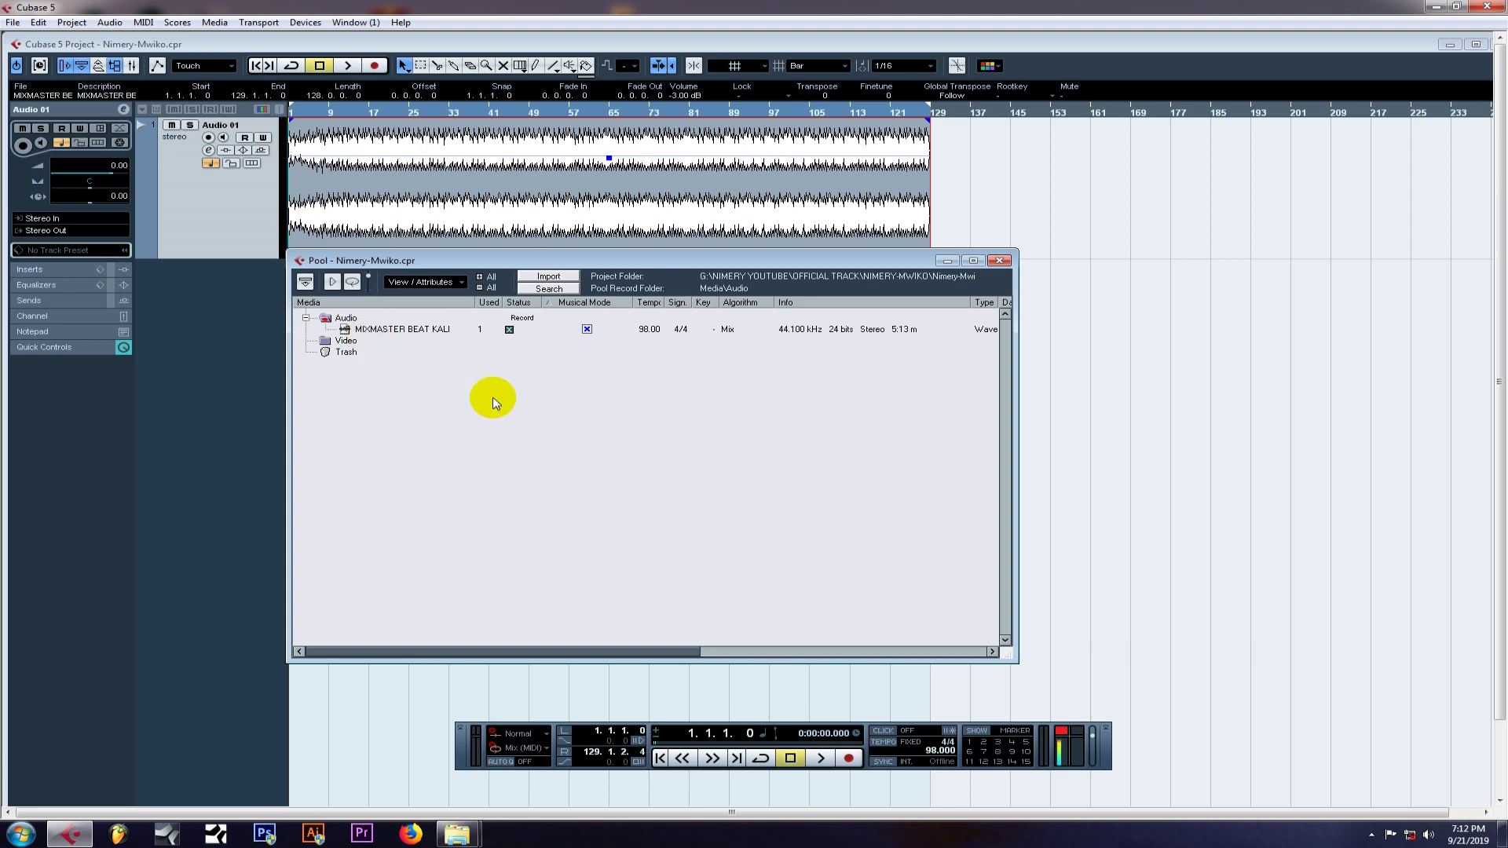
Select MIXMASTER BEAT KALI in the Pool and toggle its Musical Mode off and back on.
click(385, 328)
click(373, 329)
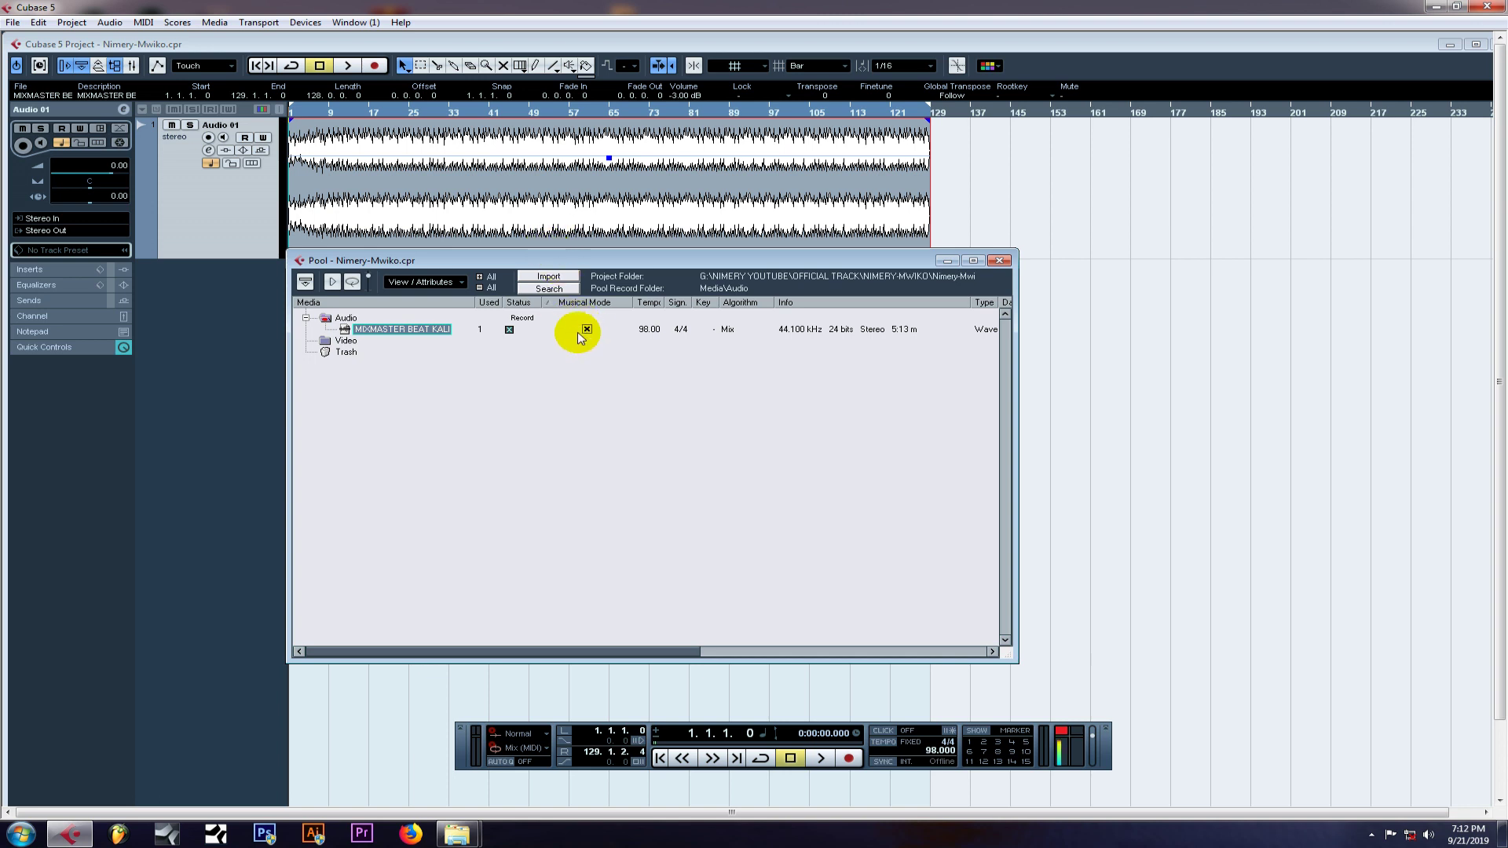
click(587, 329)
click(586, 329)
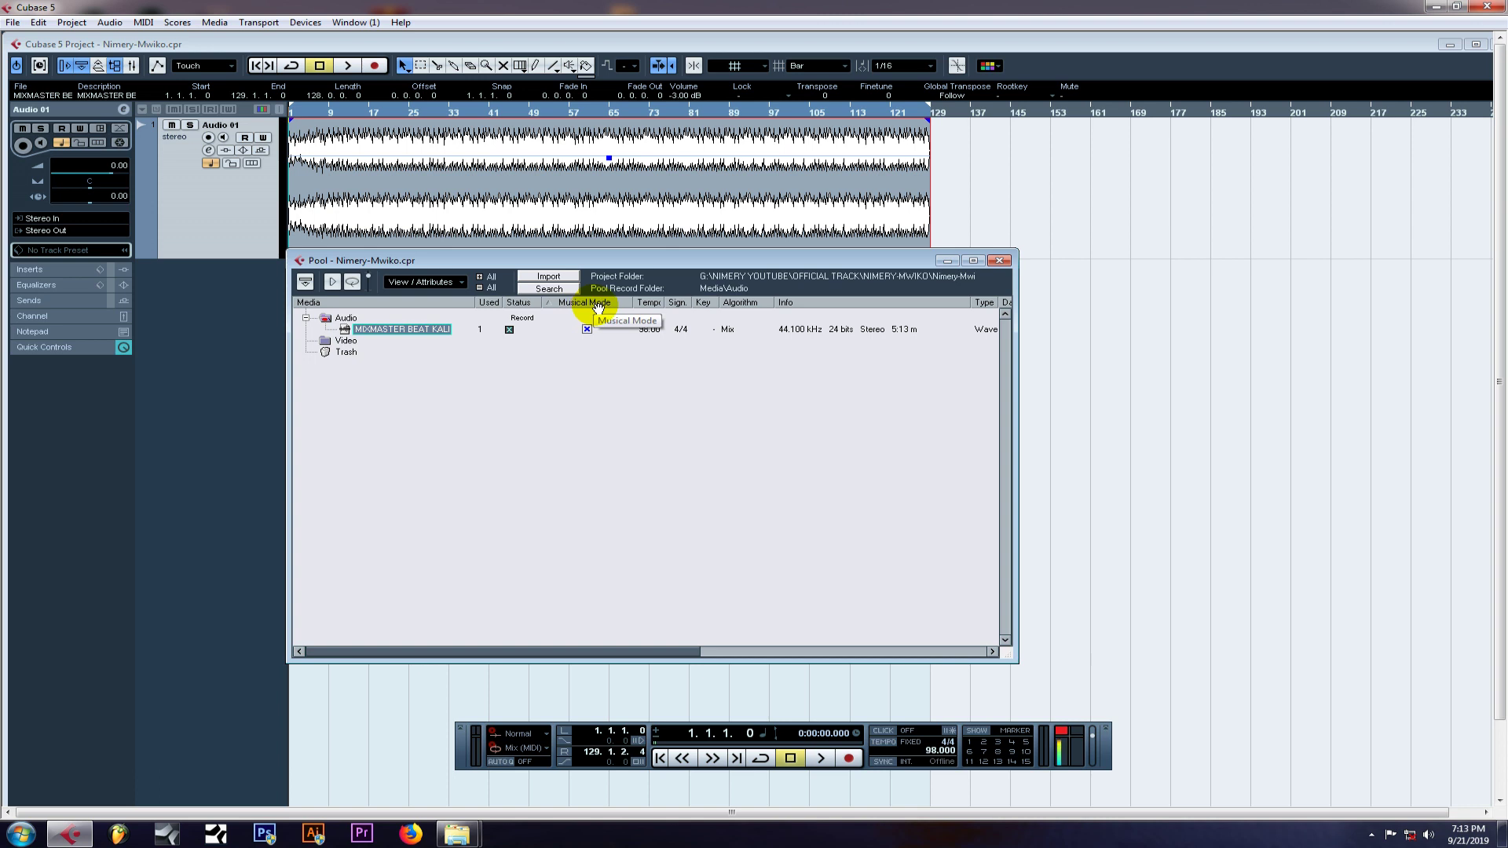
click(586, 329)
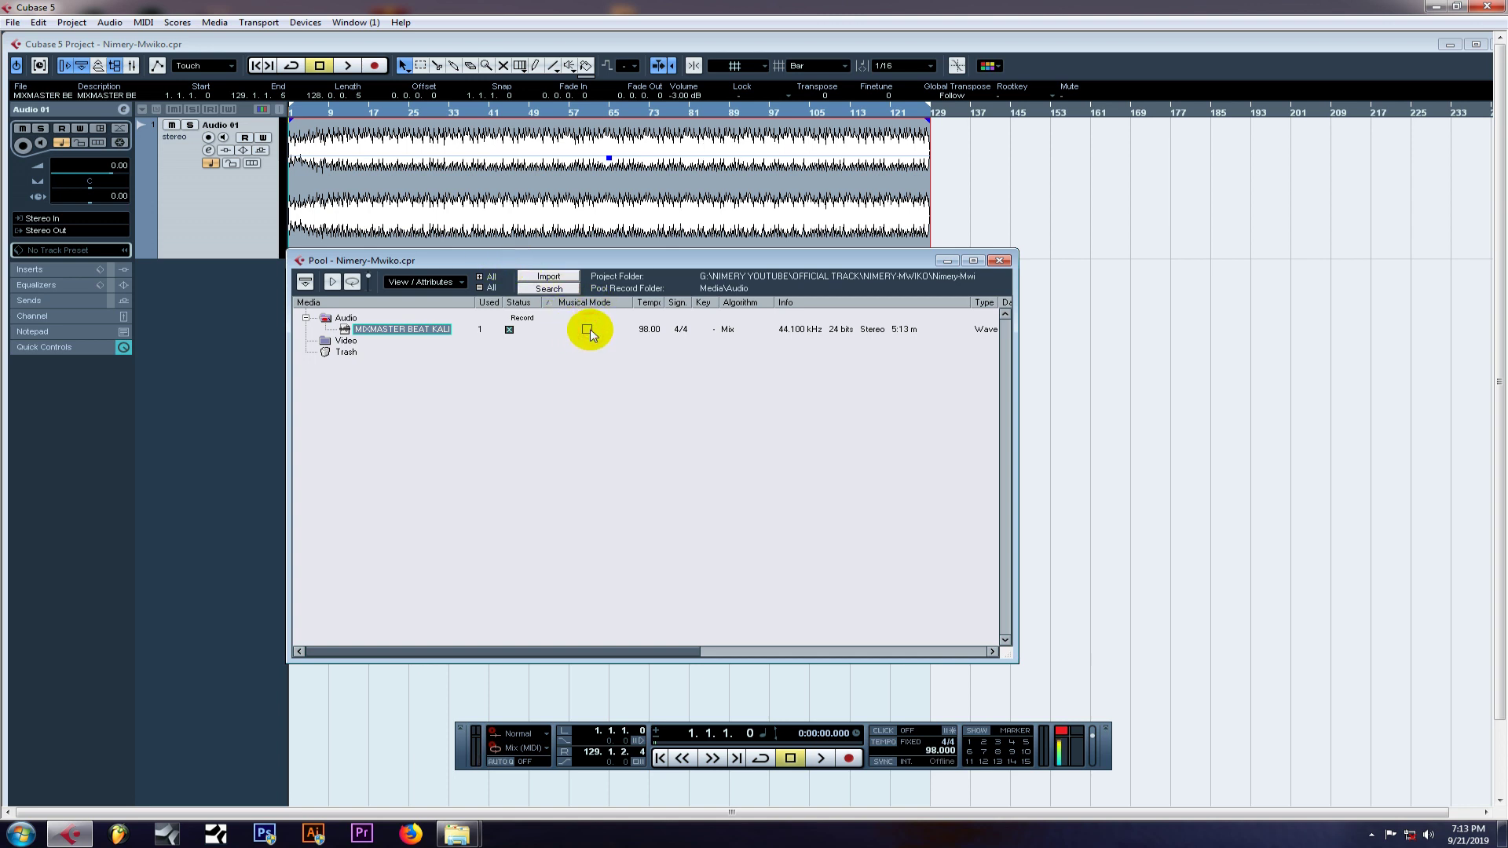
click(588, 330)
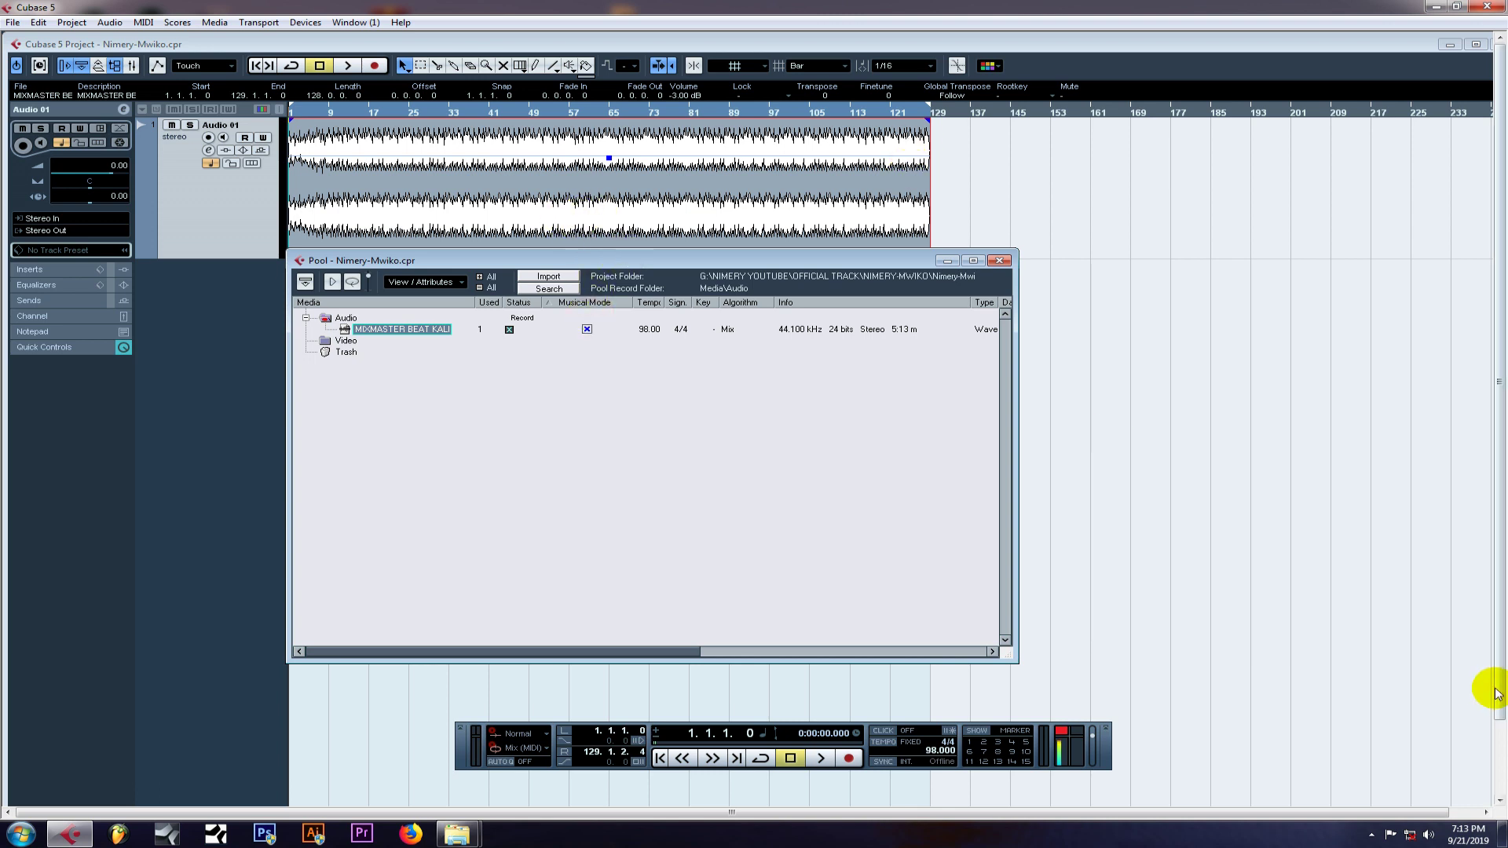
Zoom in on the first five bars of the beat and increase the height of the Audio 01 track.
click(1475, 50)
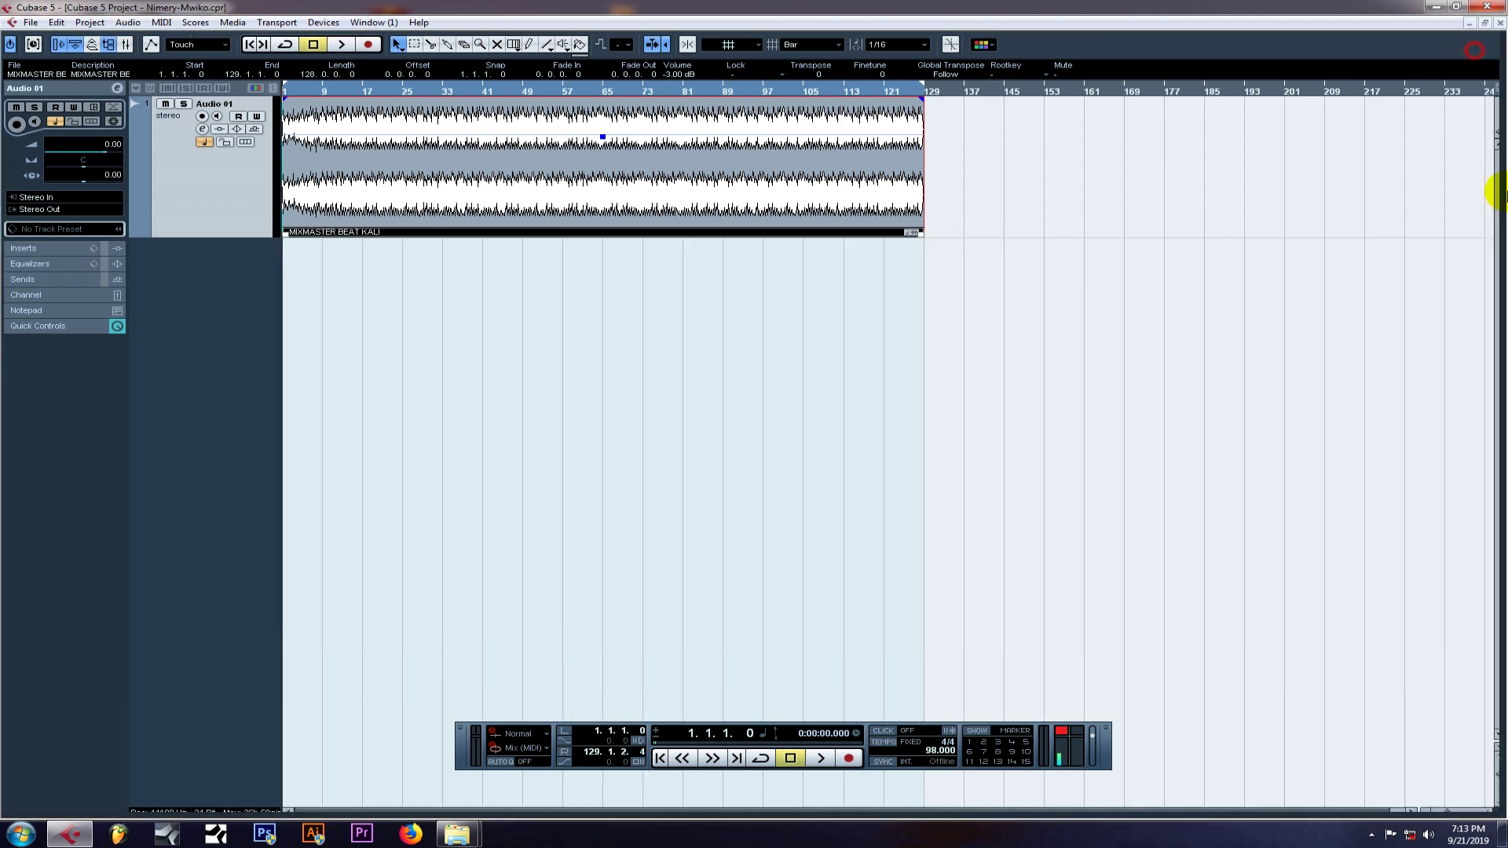
drag(1449, 810, 1463, 813)
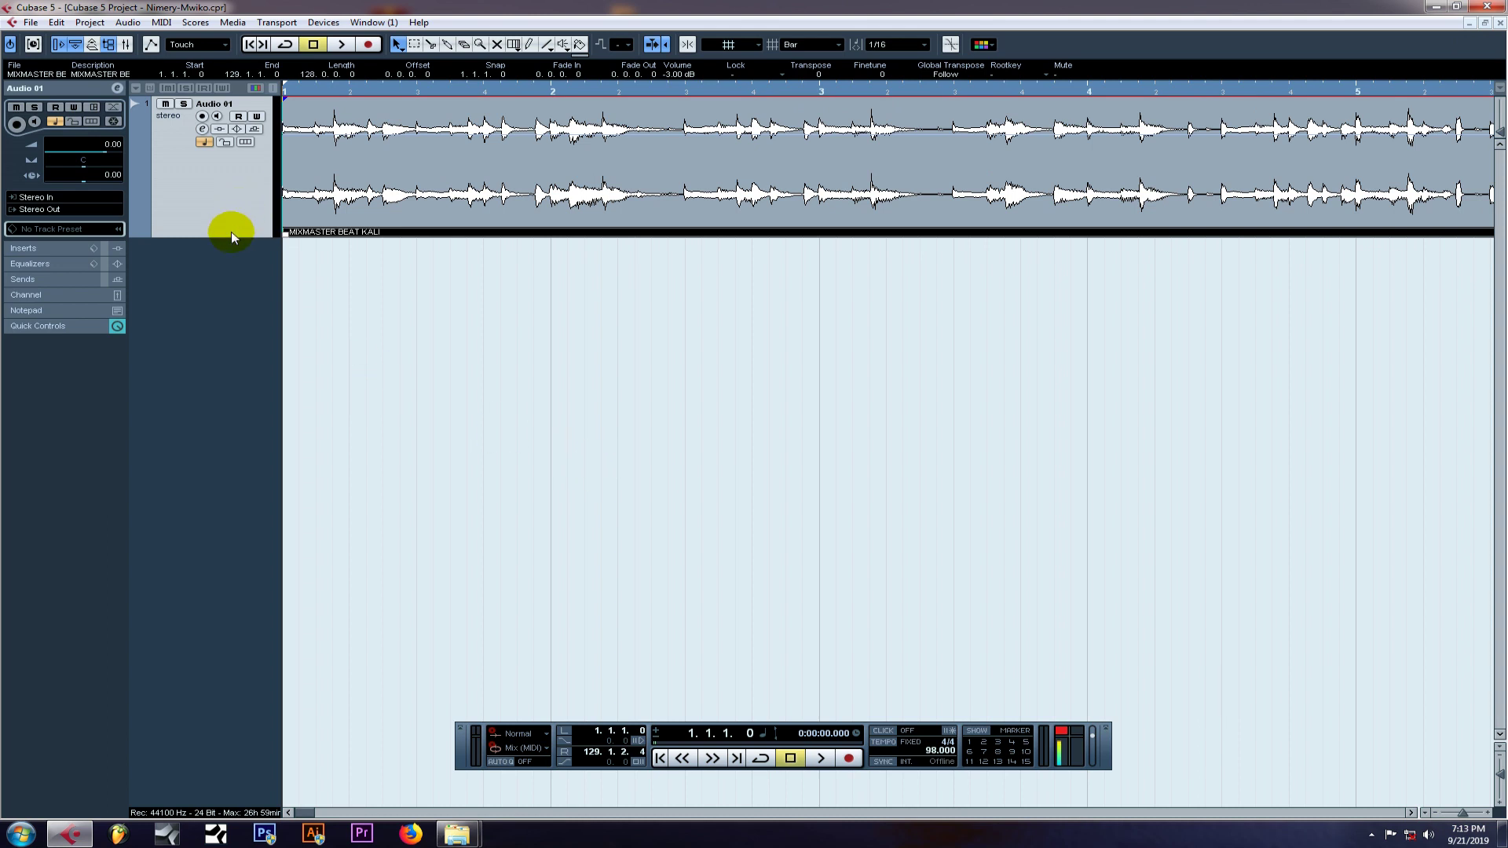
drag(230, 236, 269, 572)
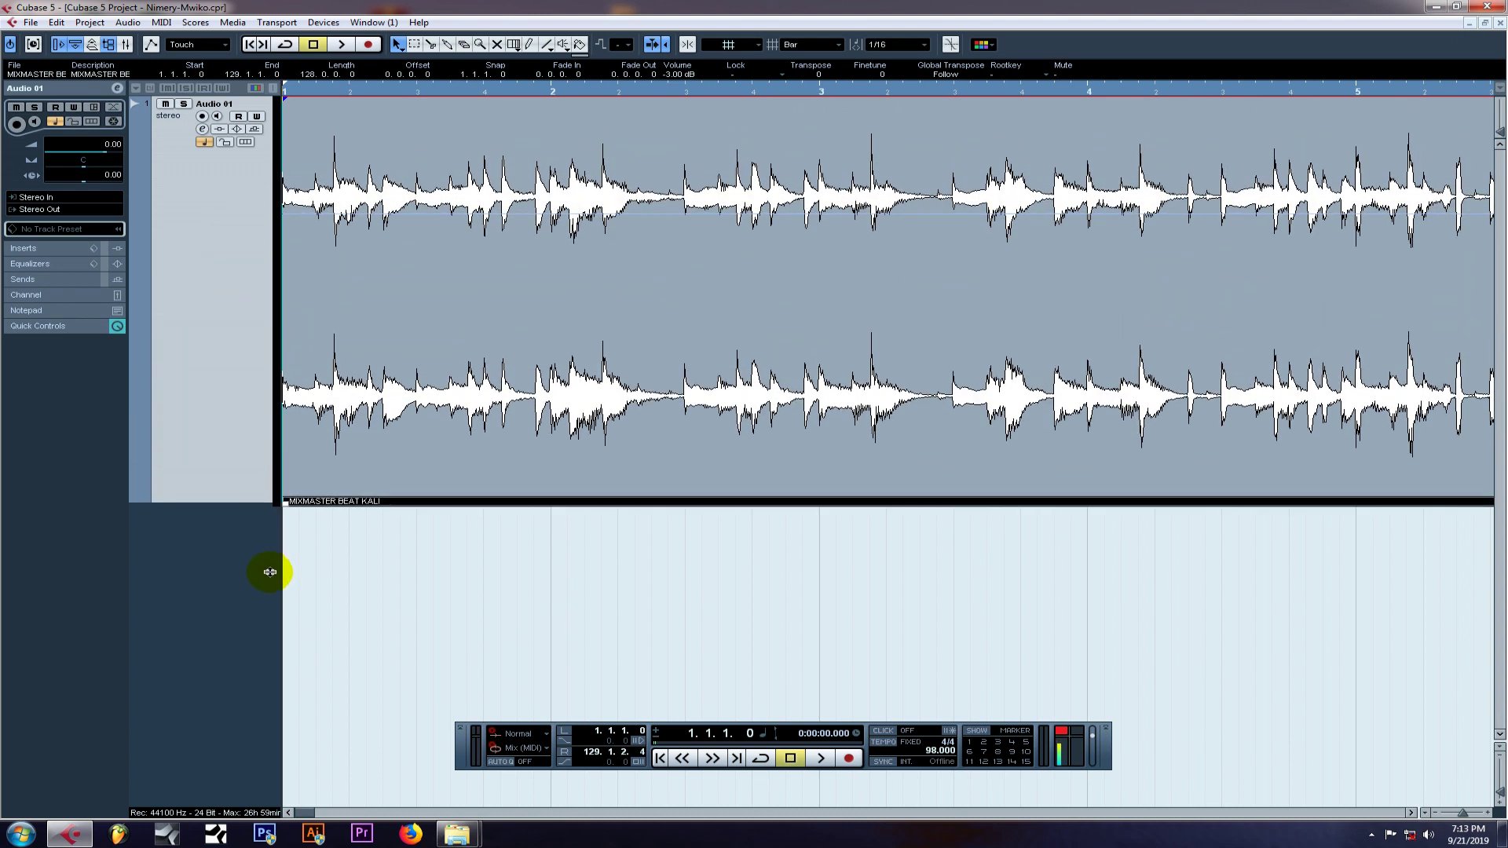
Bring the Pool back as a floating window and place it below the enlarged waveform.
click(113, 46)
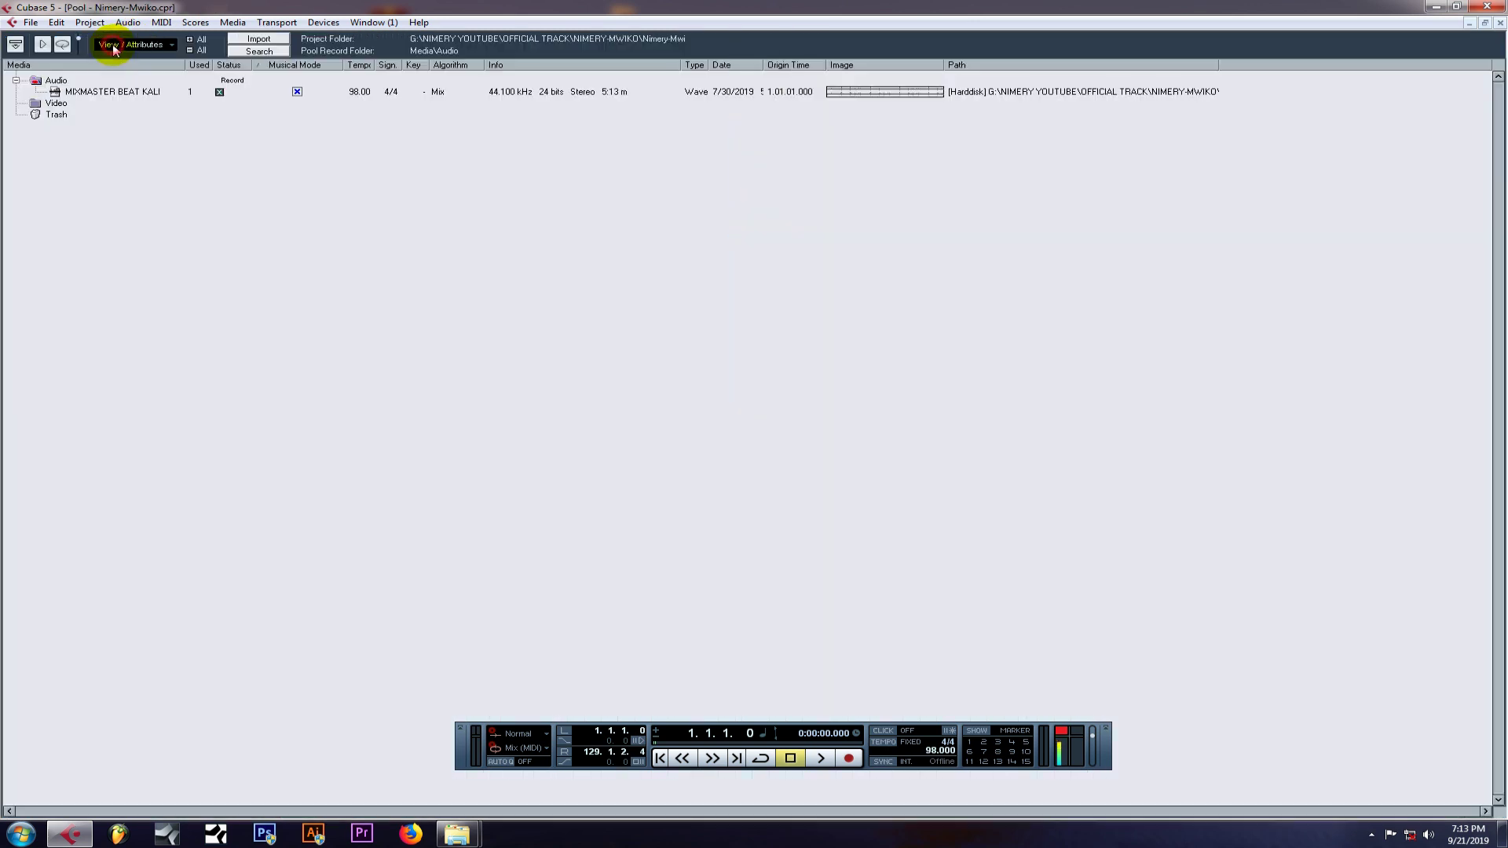
click(1484, 24)
drag(638, 262, 697, 544)
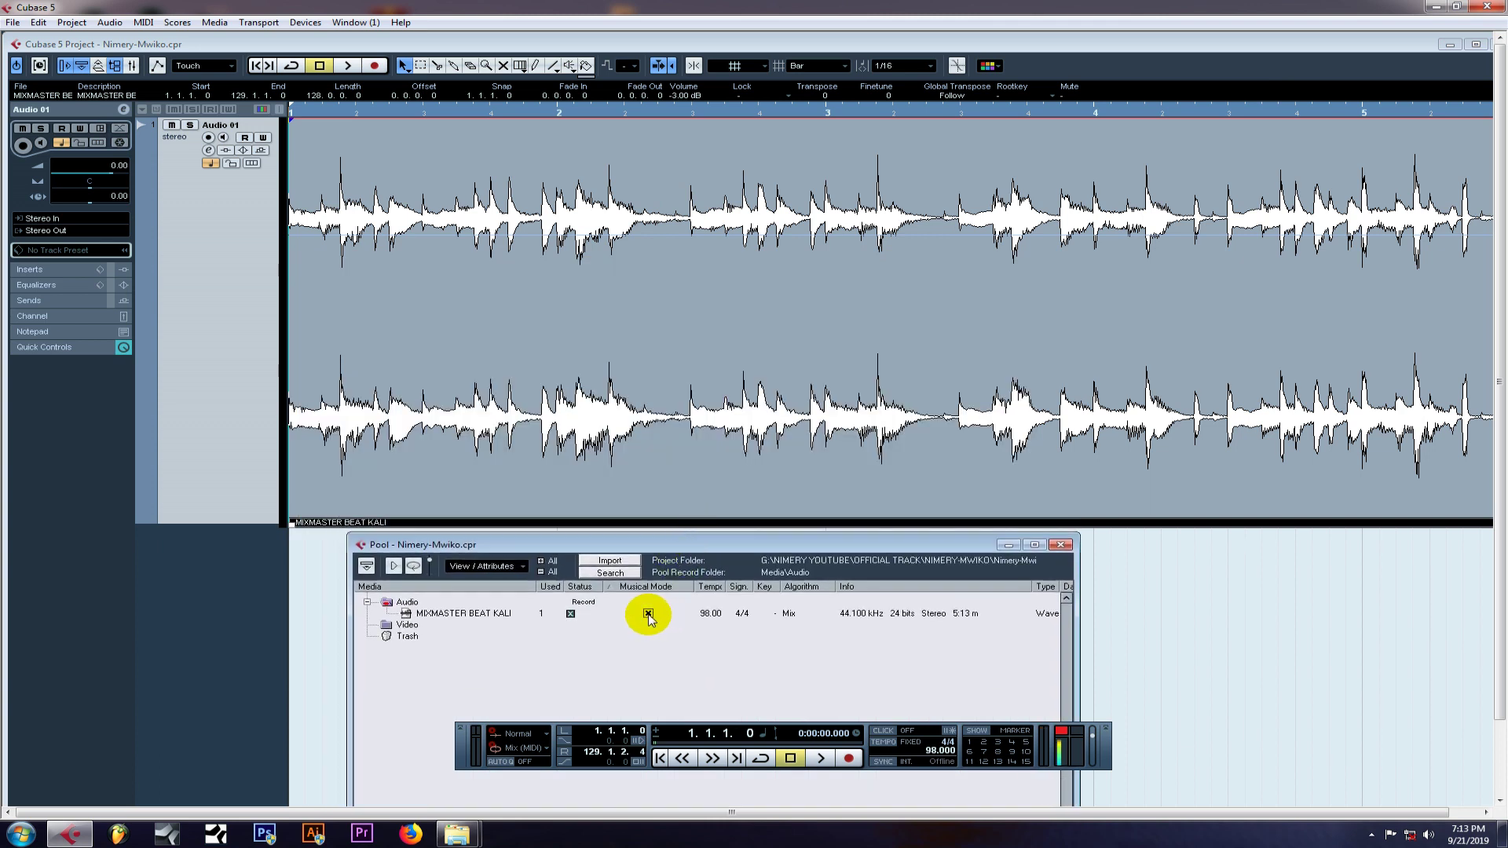
Turn off Musical Mode for MIXMASTER BEAT KALI, then reopen the Pool and recheck the setting.
click(649, 614)
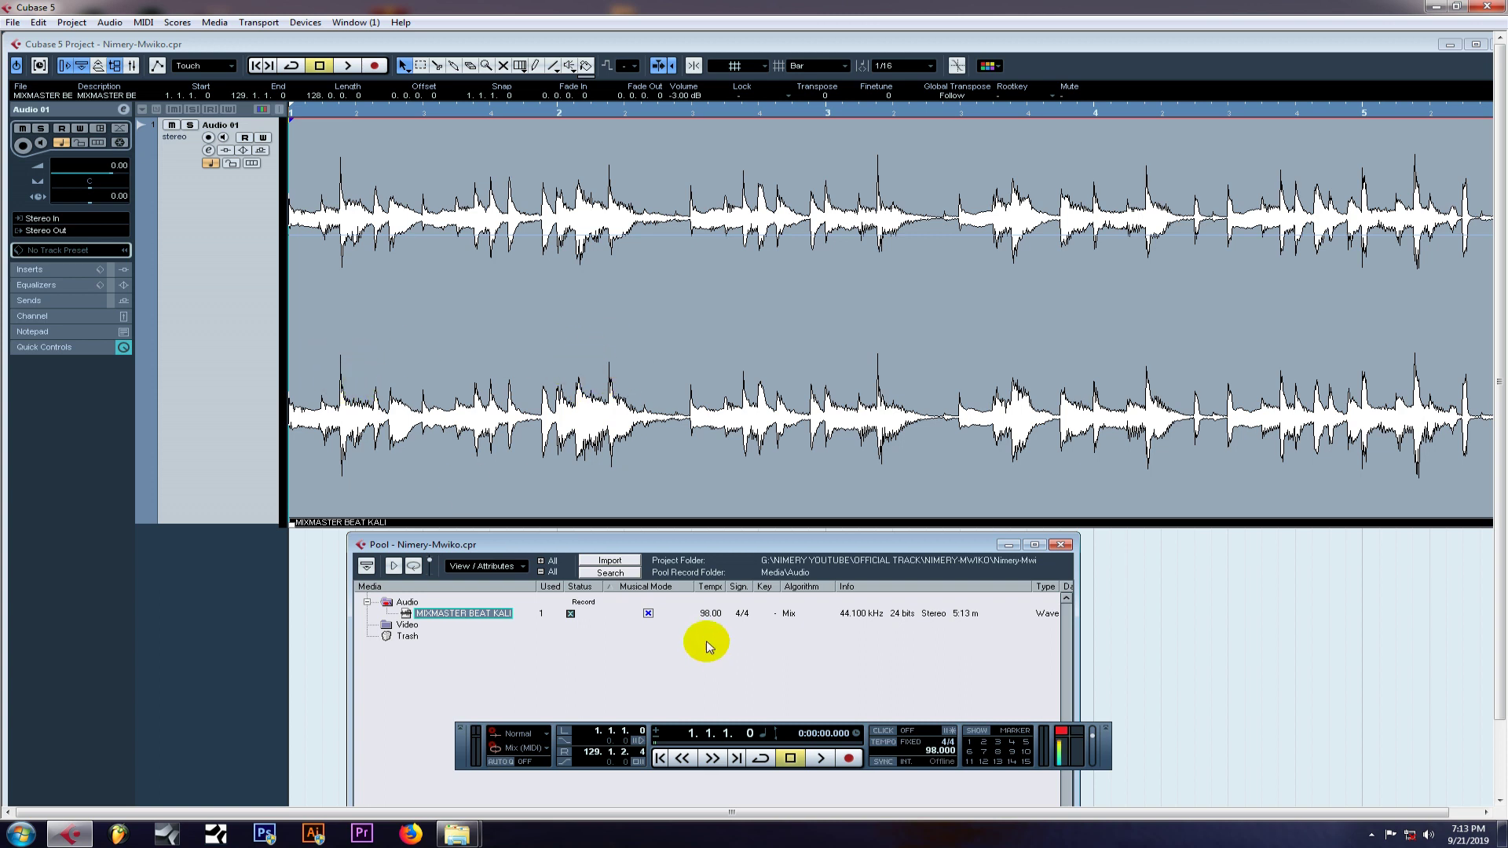
click(648, 614)
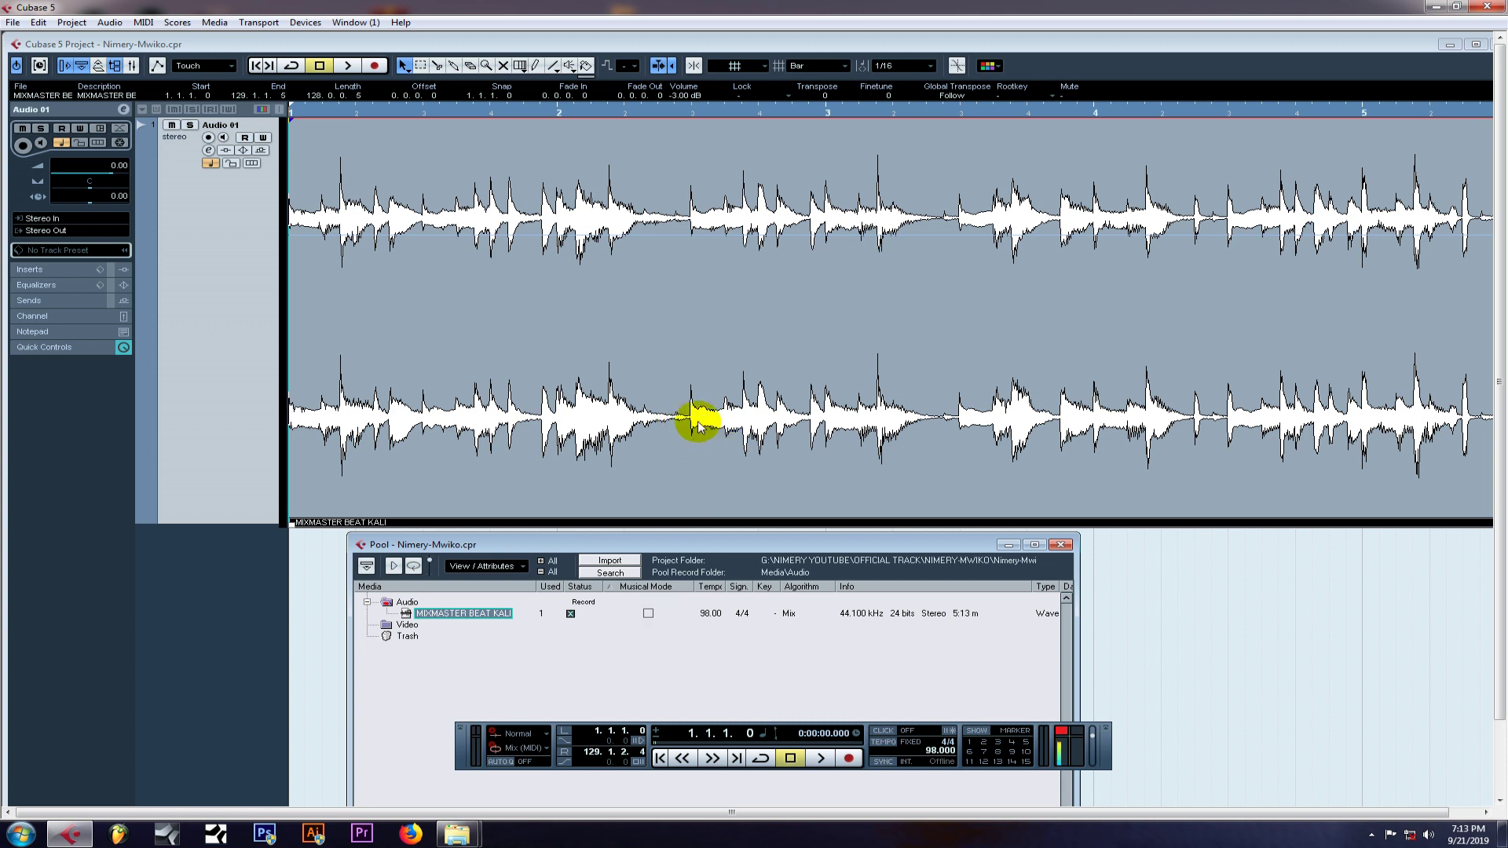
key(ctrl+p)
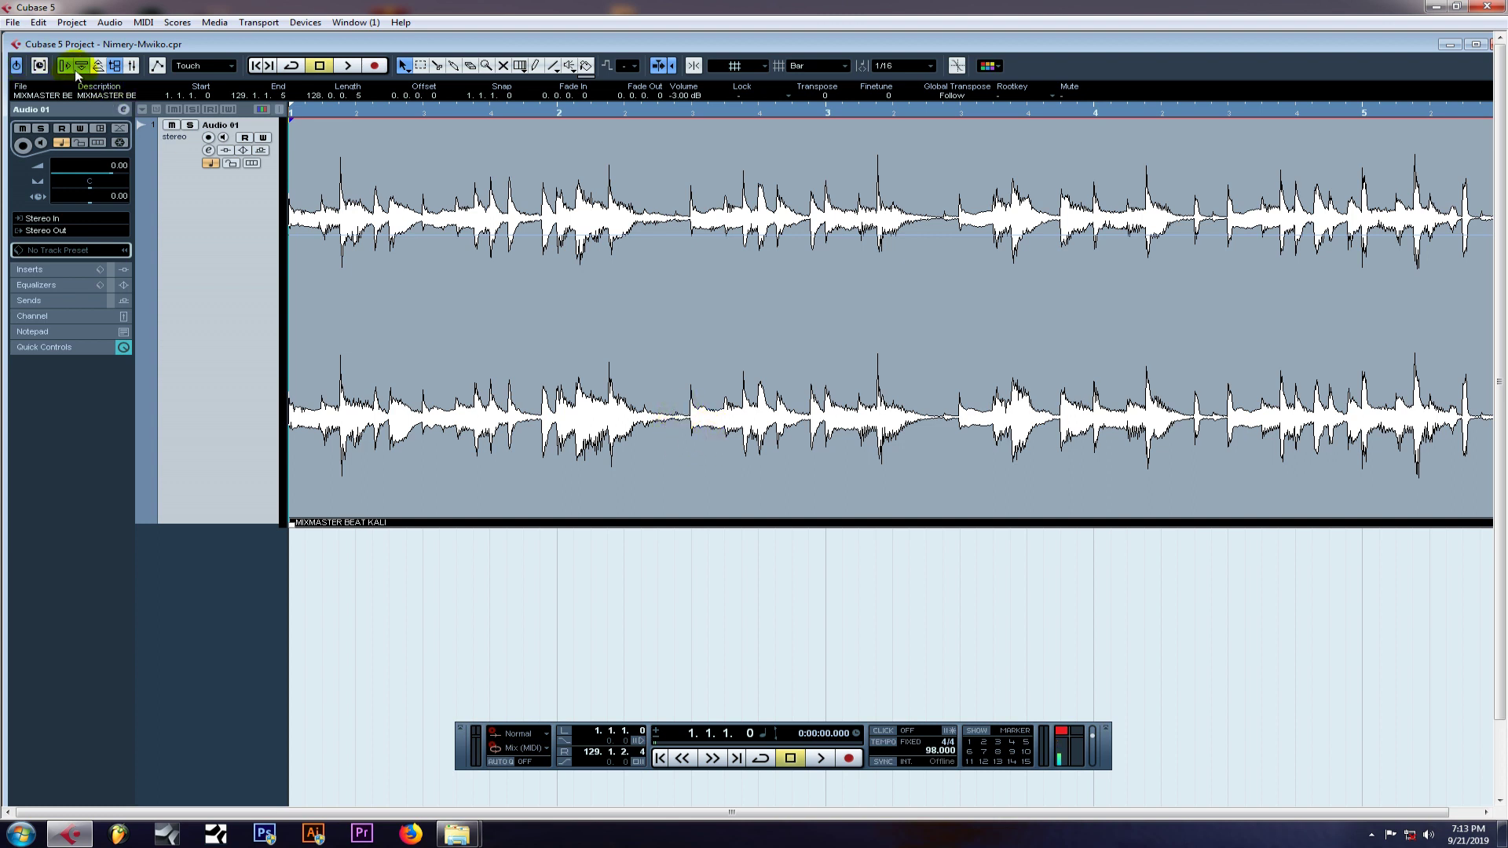
click(118, 67)
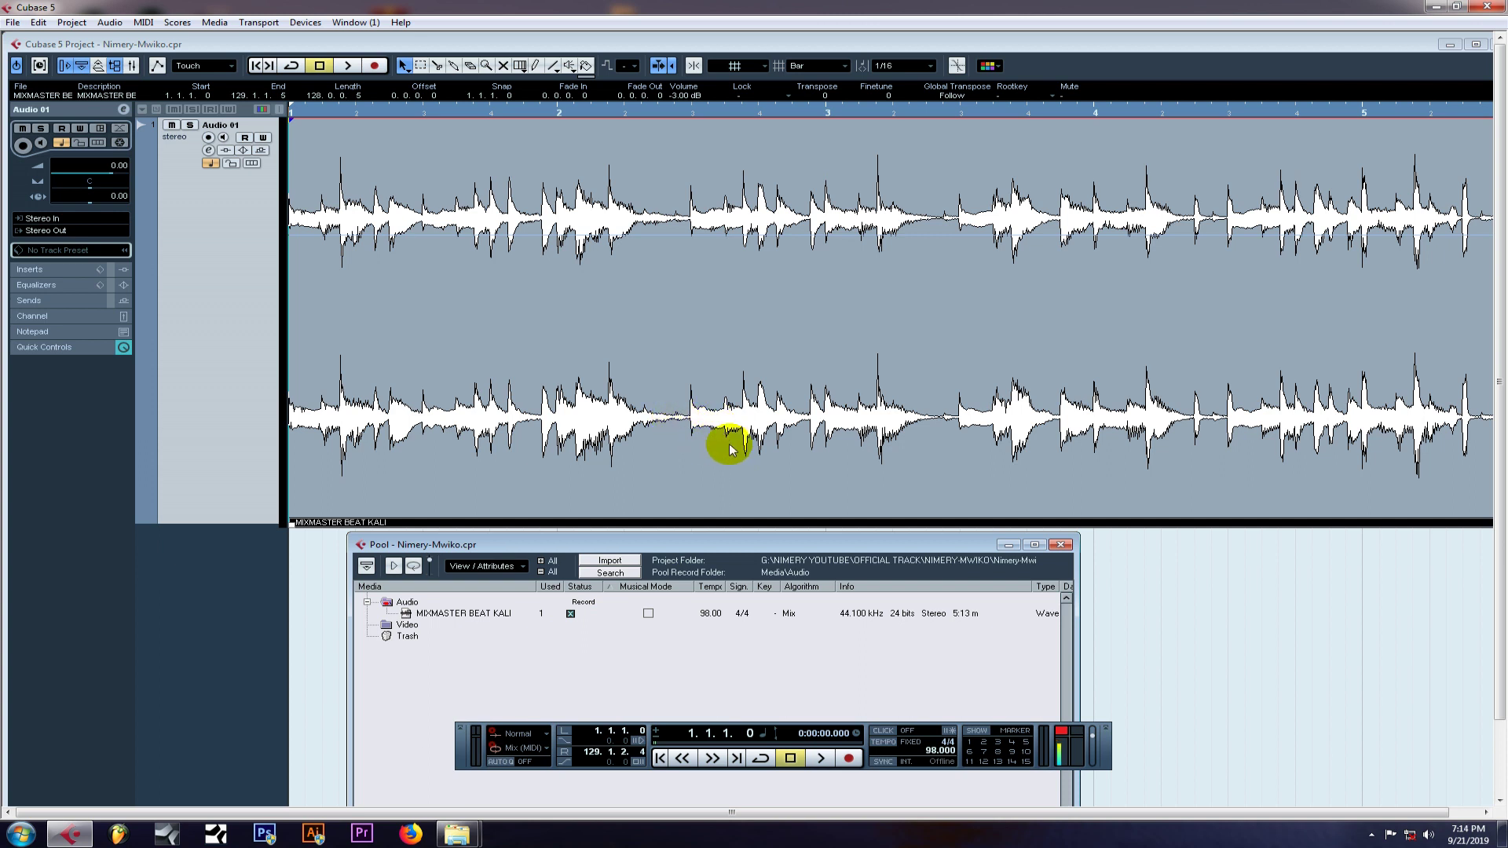
click(648, 614)
click(647, 614)
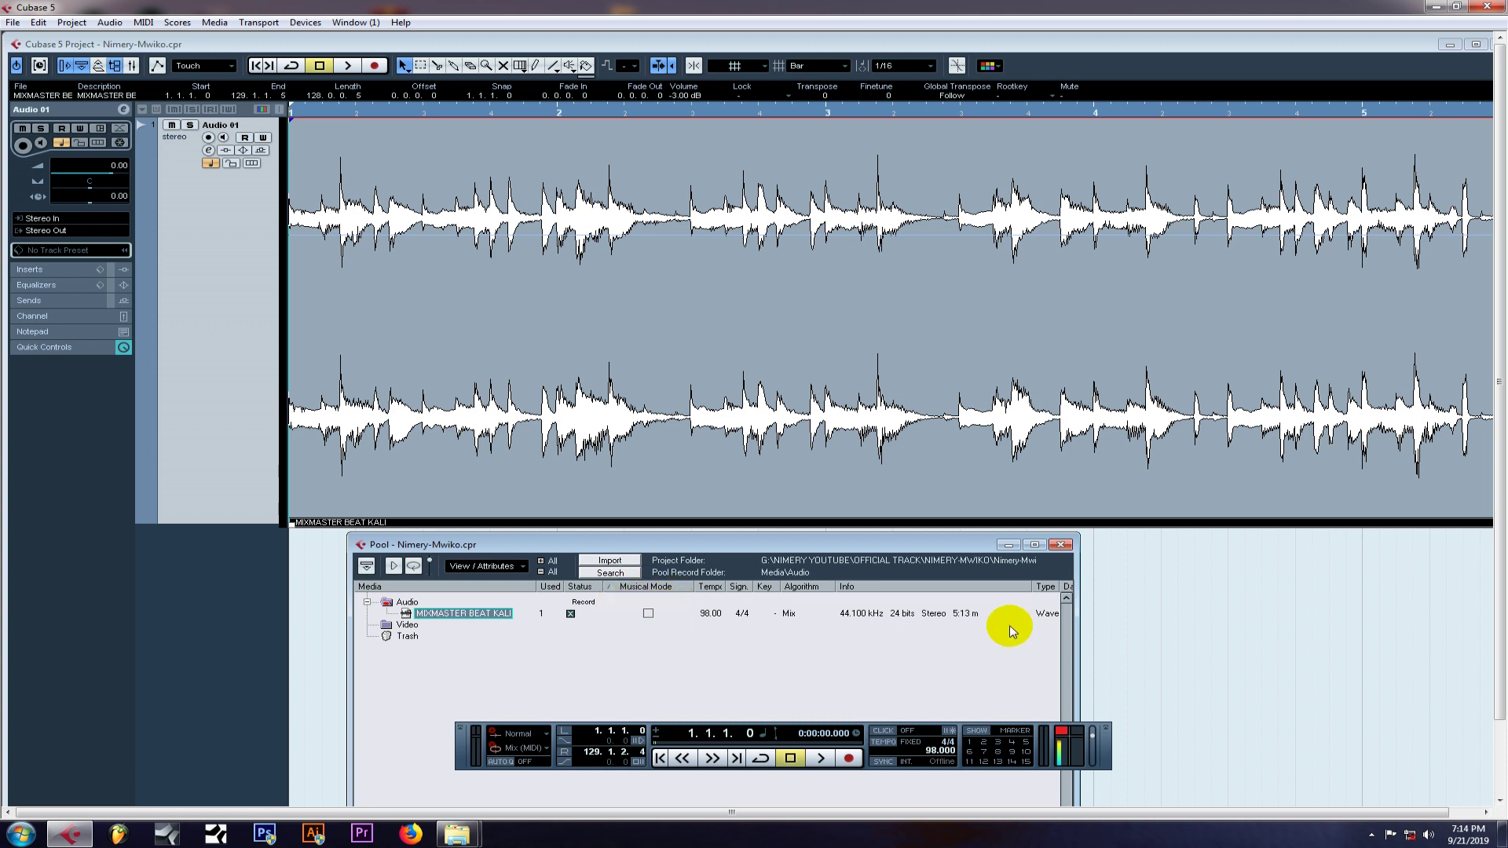
Close the Pool and maximize the project window with the whole beat in view.
click(1062, 544)
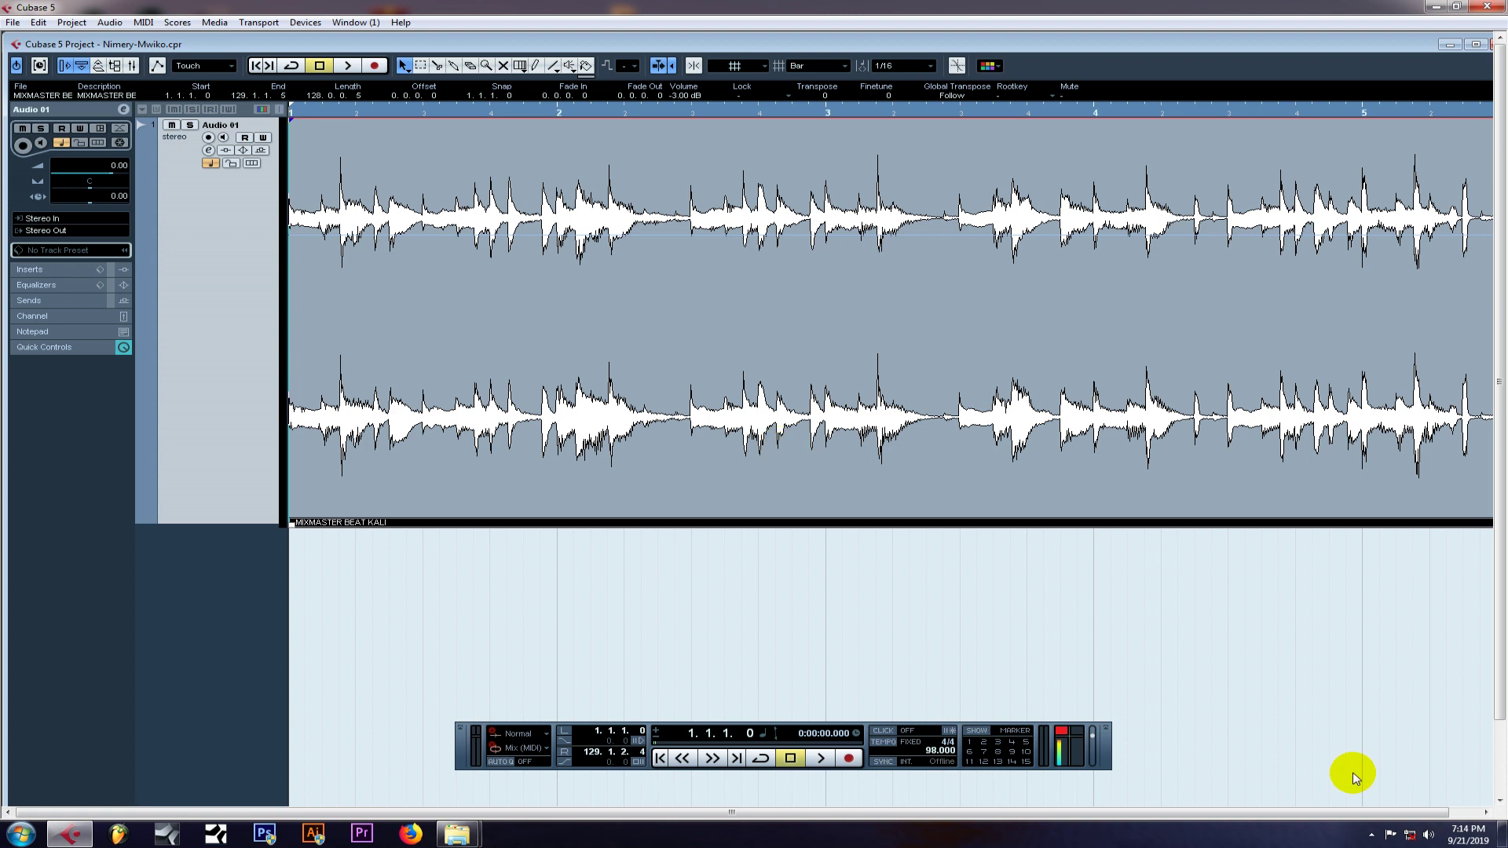
click(1476, 44)
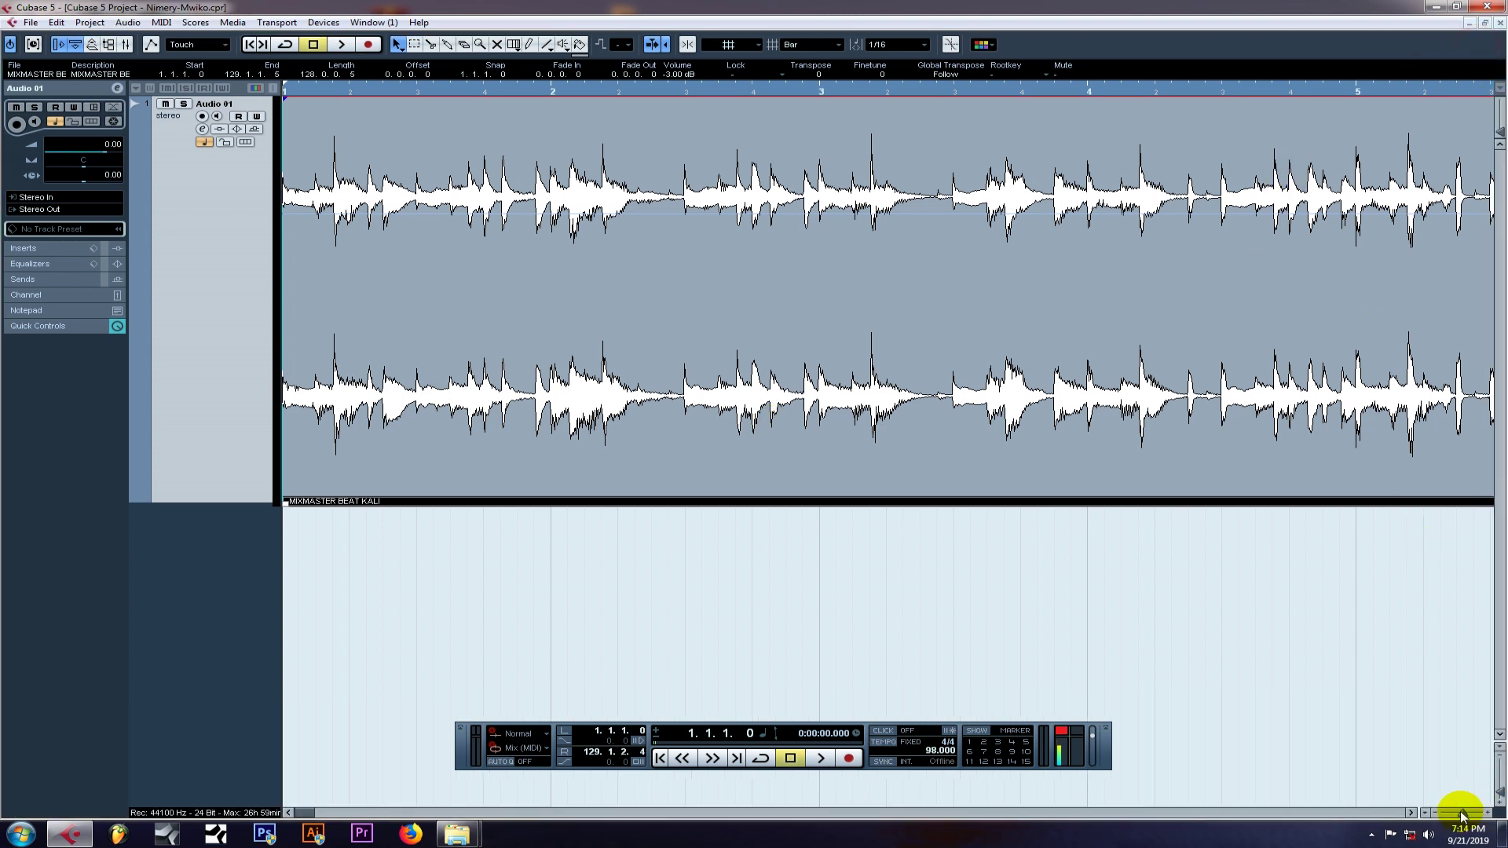
drag(1463, 816, 1447, 814)
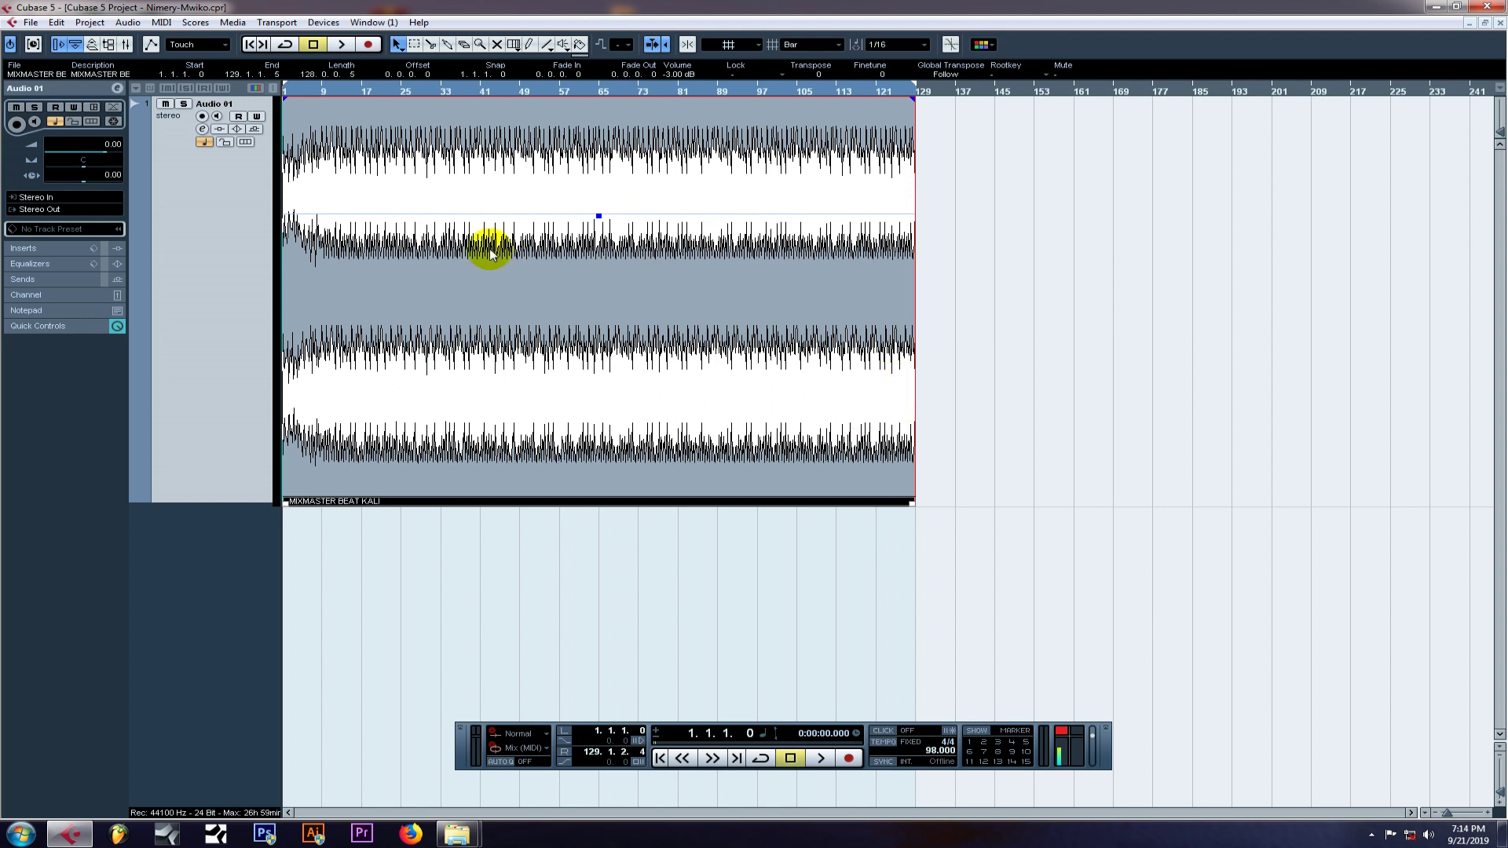
Save the project, play the opening bars of the beat, and save again before stopping playback.
click(30, 22)
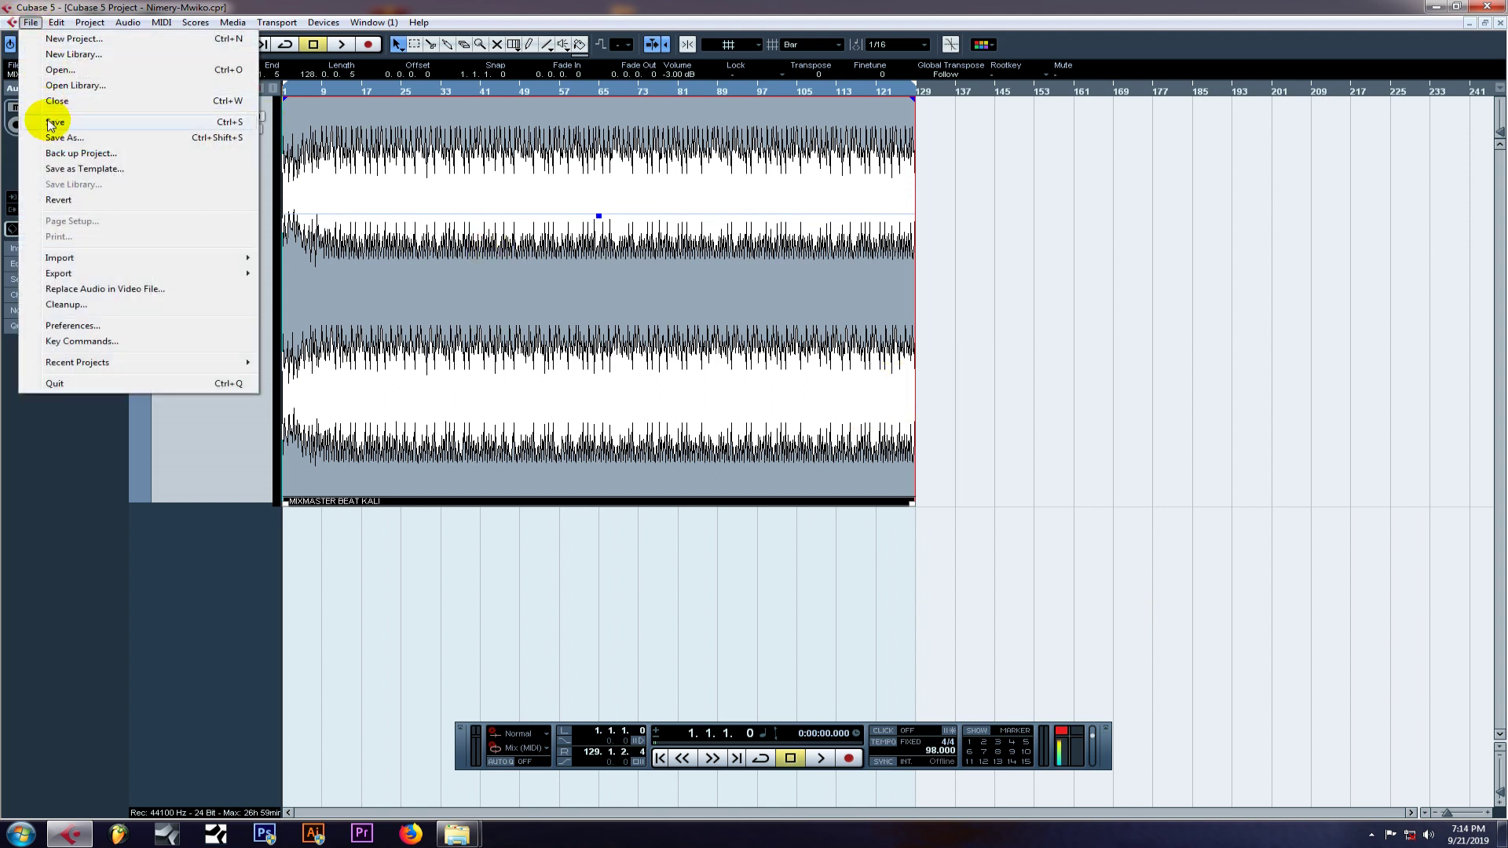
click(49, 122)
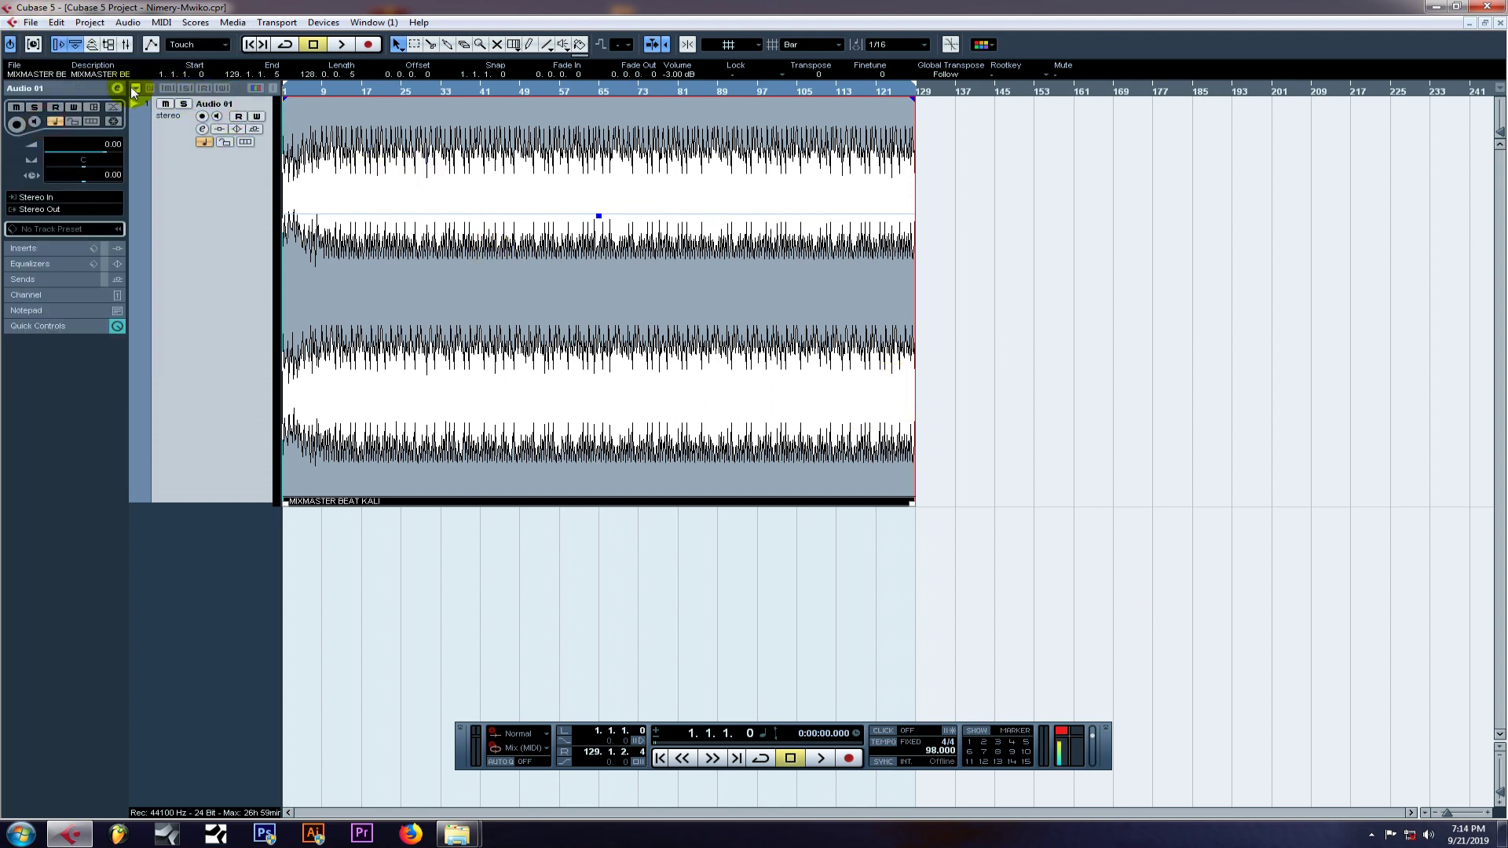
click(350, 46)
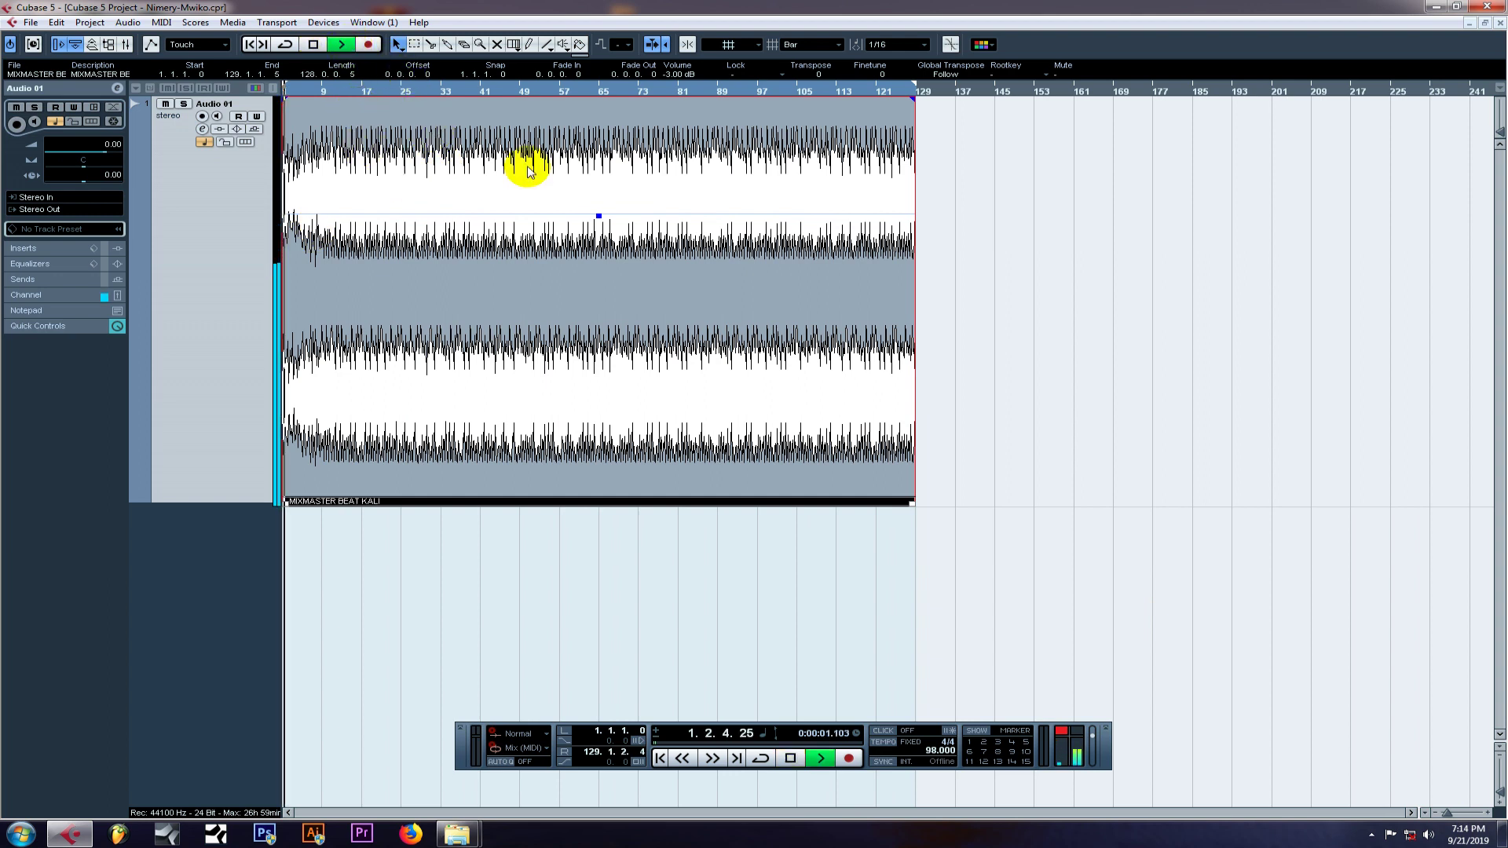
mouse_move(556, 151)
mouse_down()
mouse_move(519, 145)
mouse_move(540, 155)
mouse_up()
drag(740, 159, 719, 160)
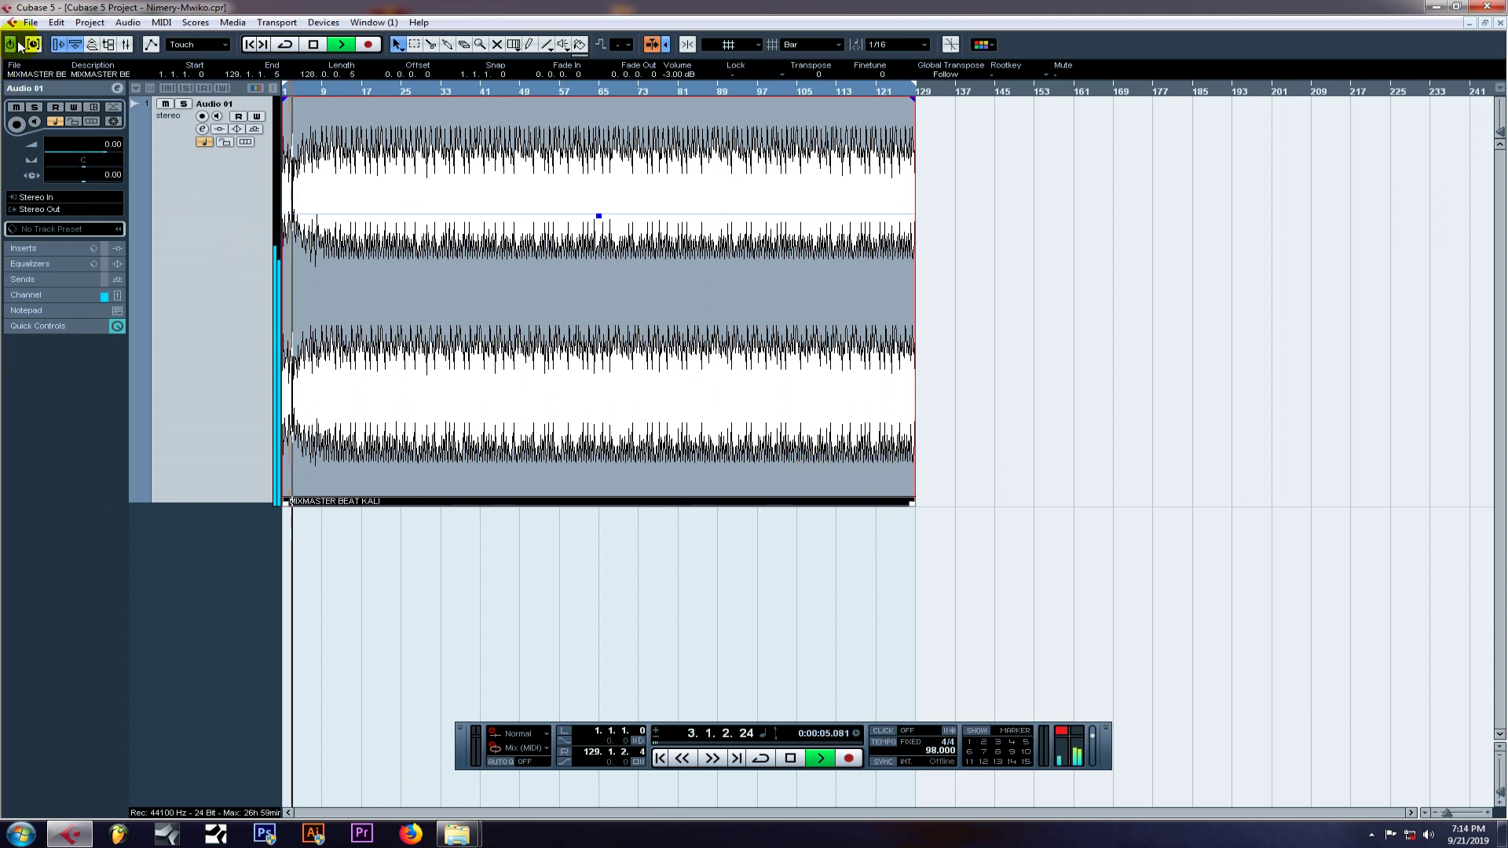
click(30, 22)
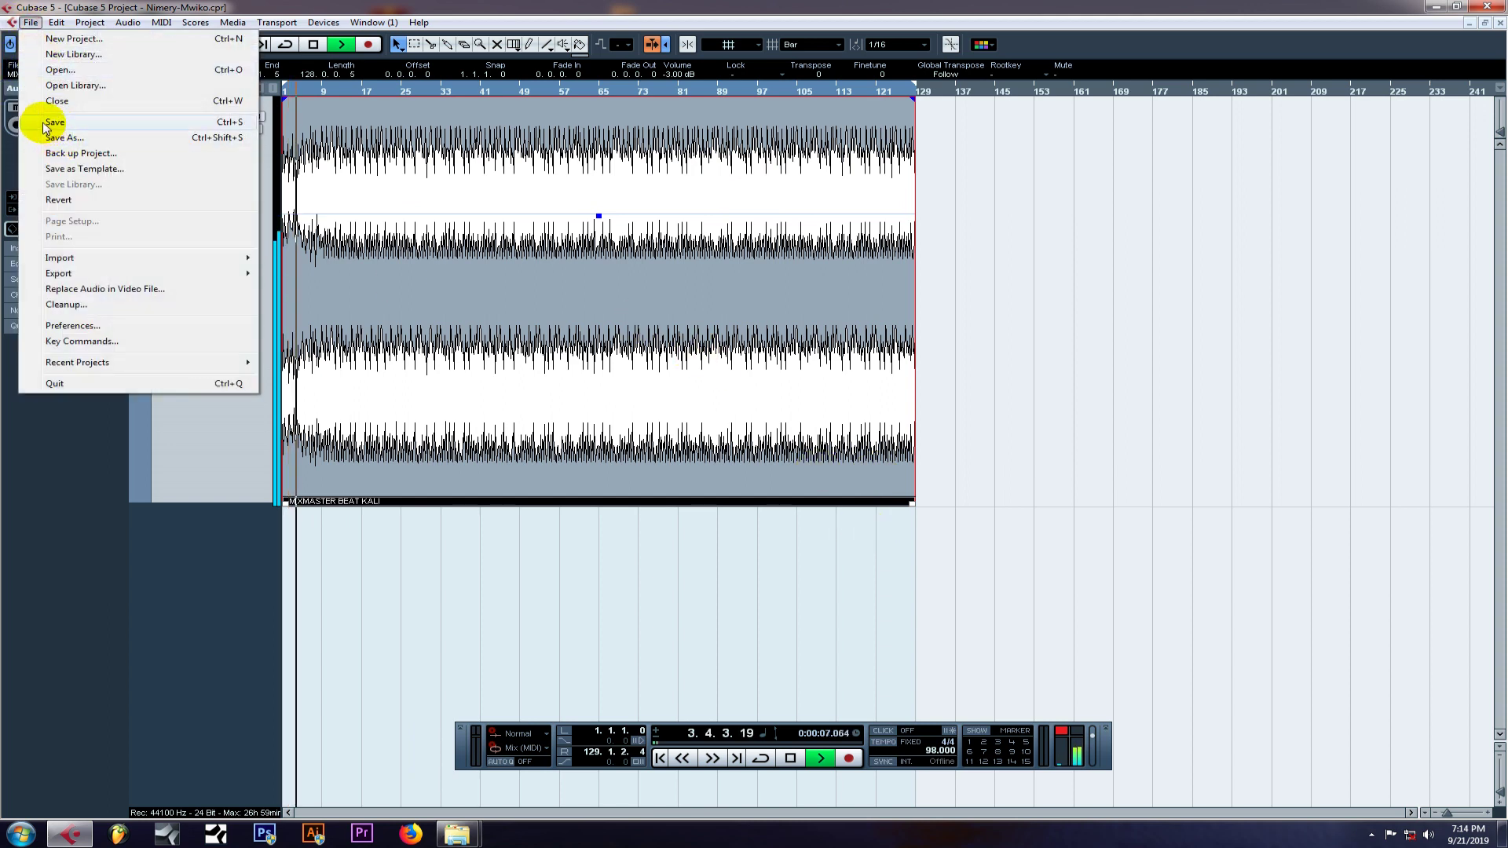
click(45, 124)
click(313, 44)
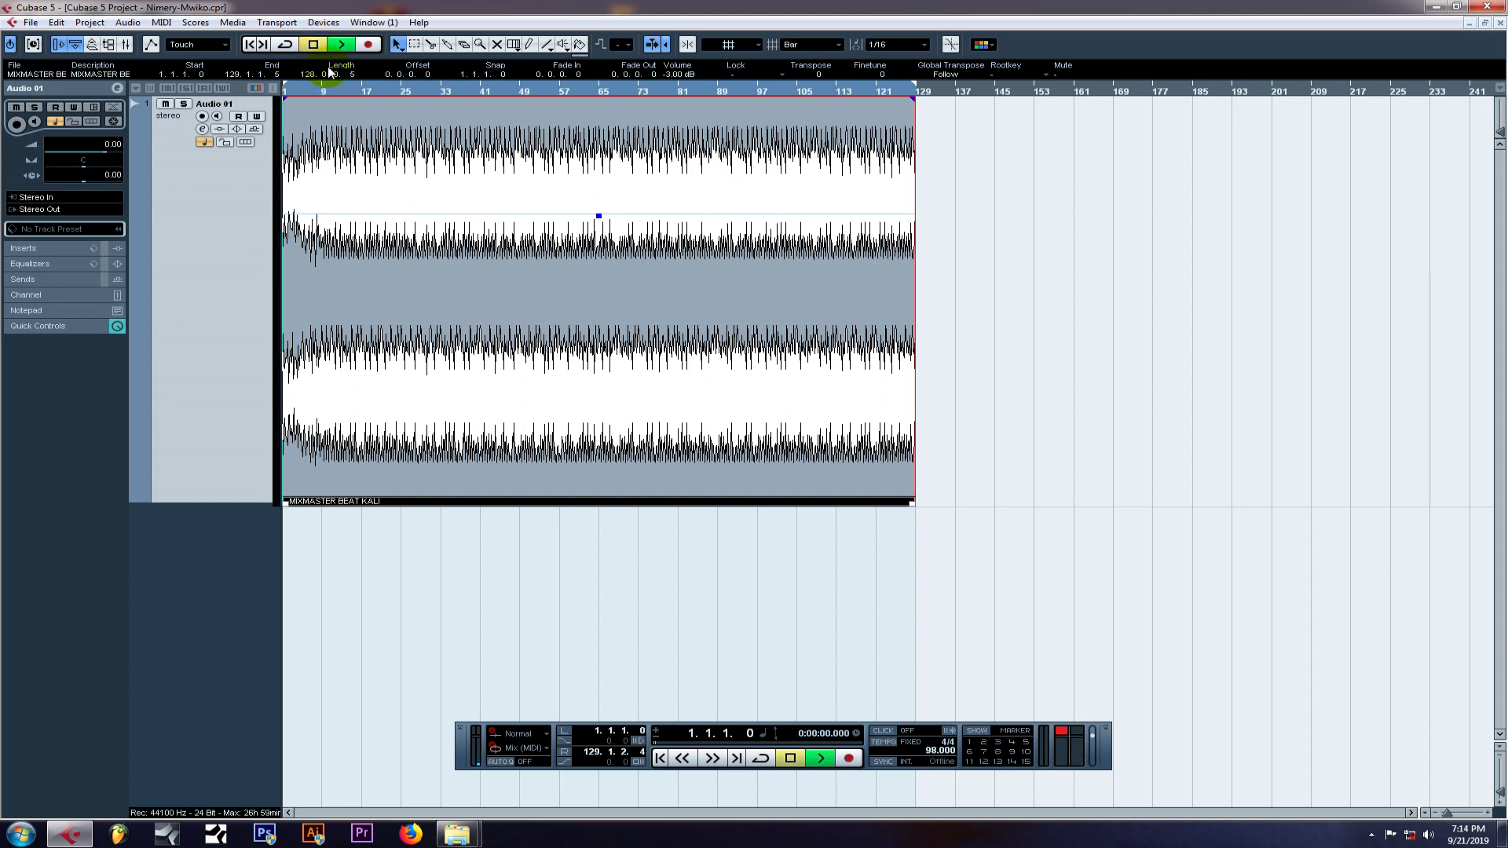
Play the beat from the start to about bar 17, stopping playback and returning to the beginning.
key(space)
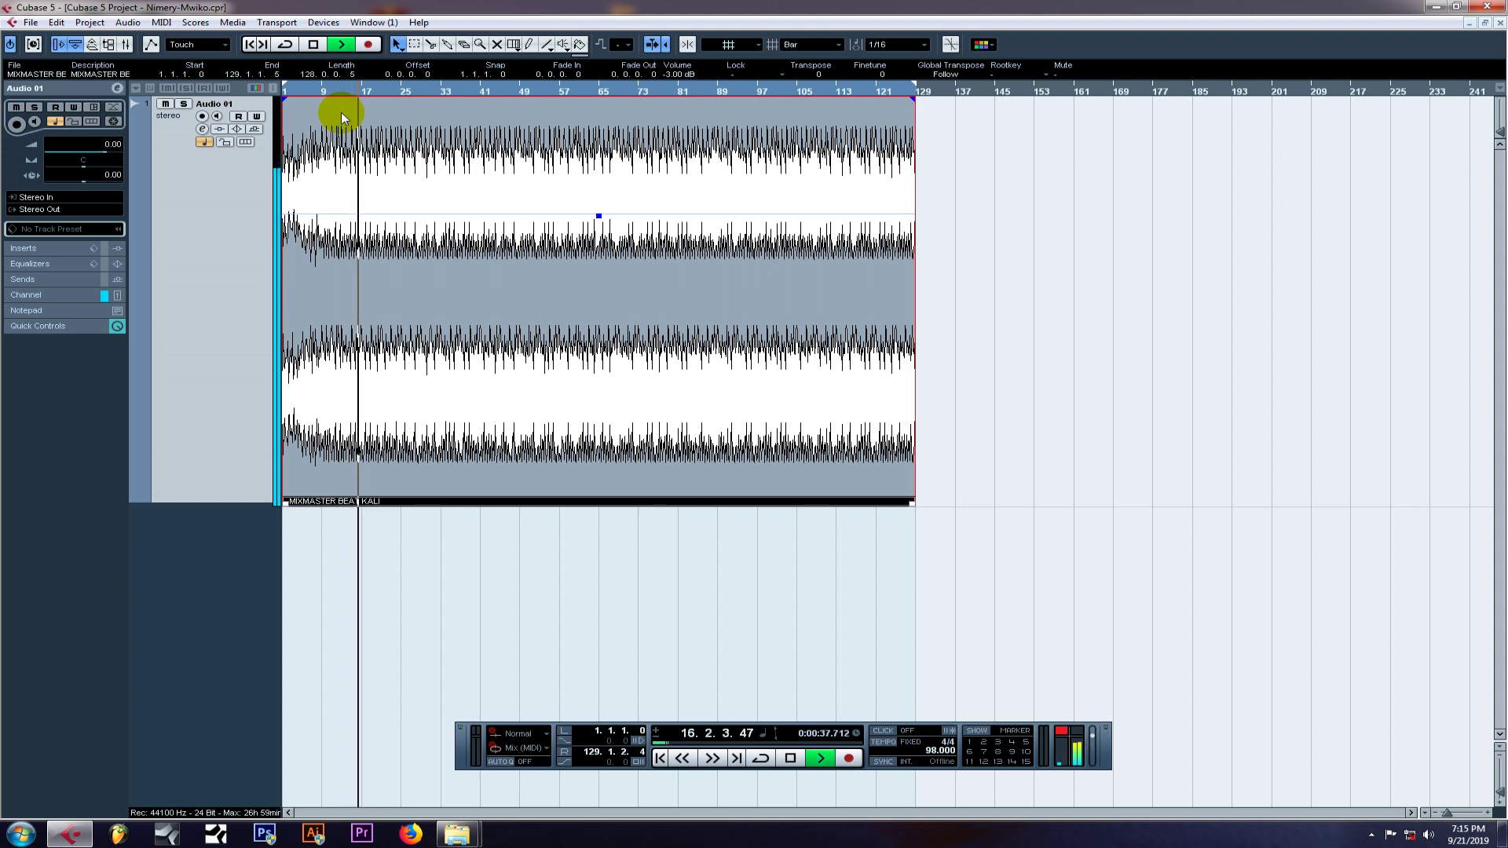
click(312, 45)
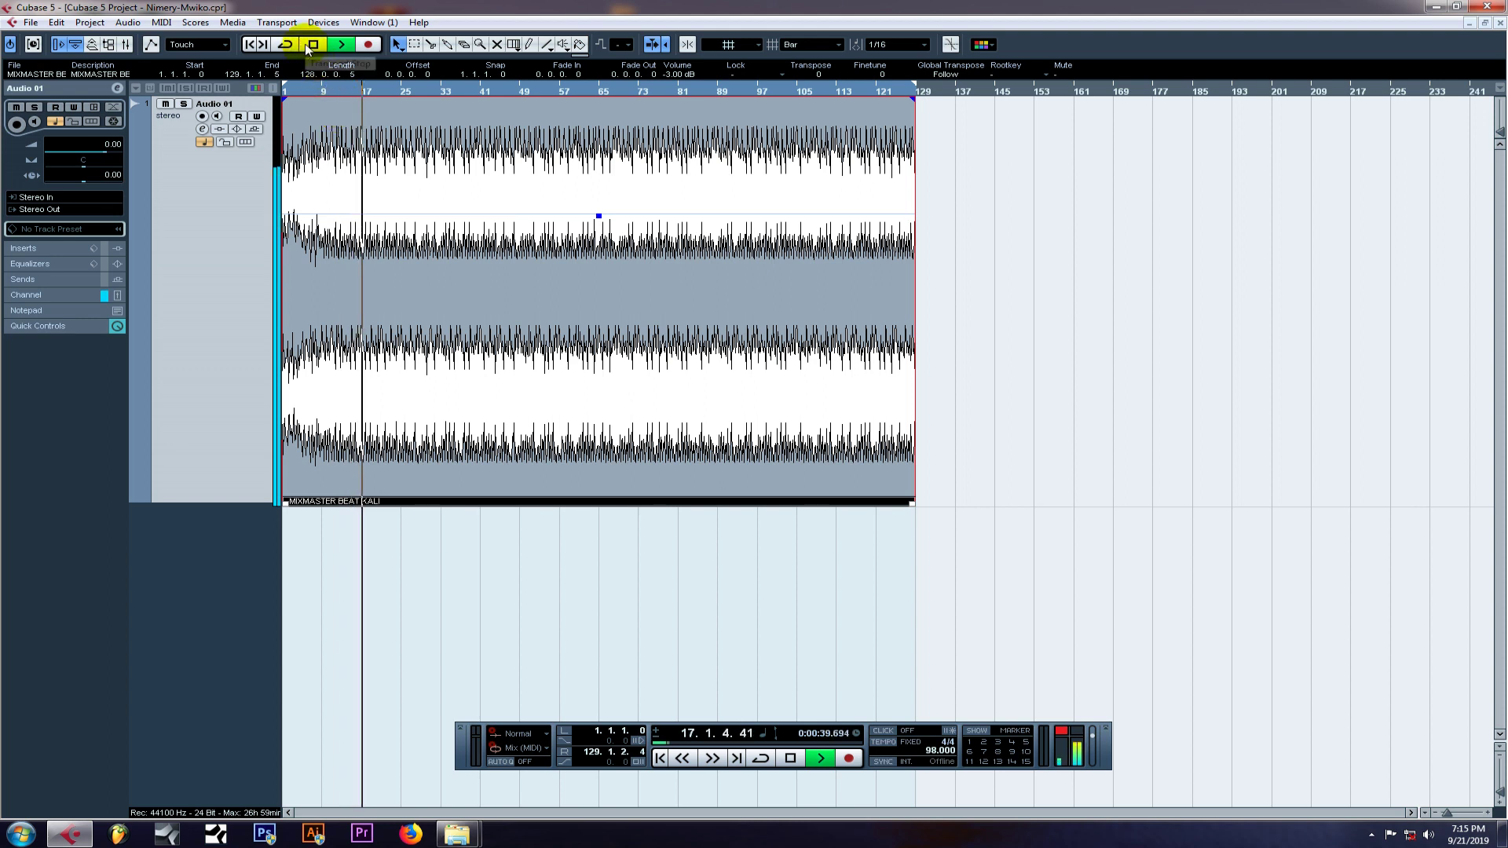
click(310, 45)
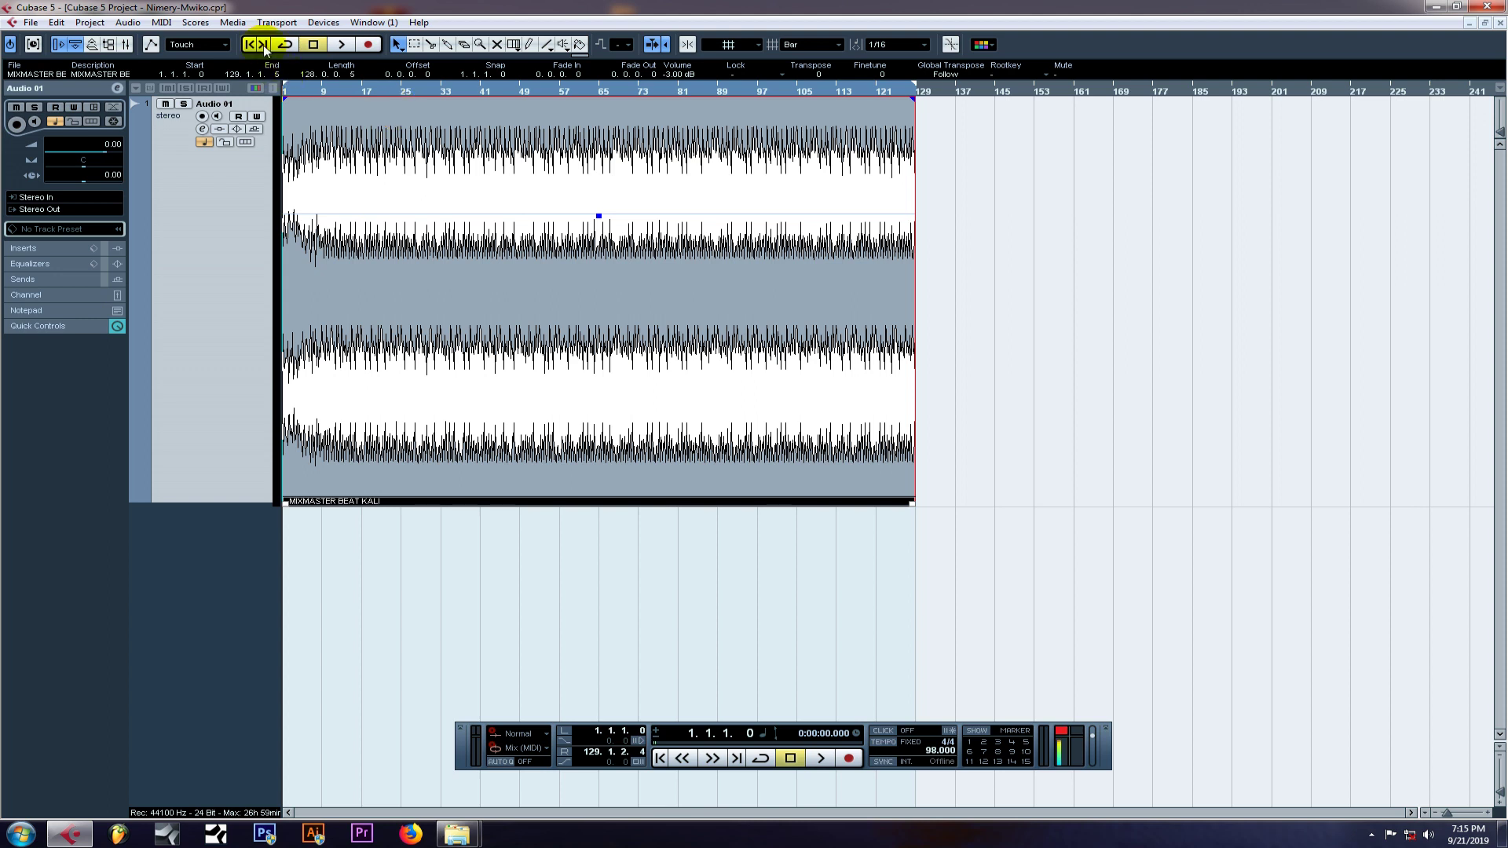
Save the project, reduce the height of the Audio 01 track to a narrow lane, and save again.
click(35, 24)
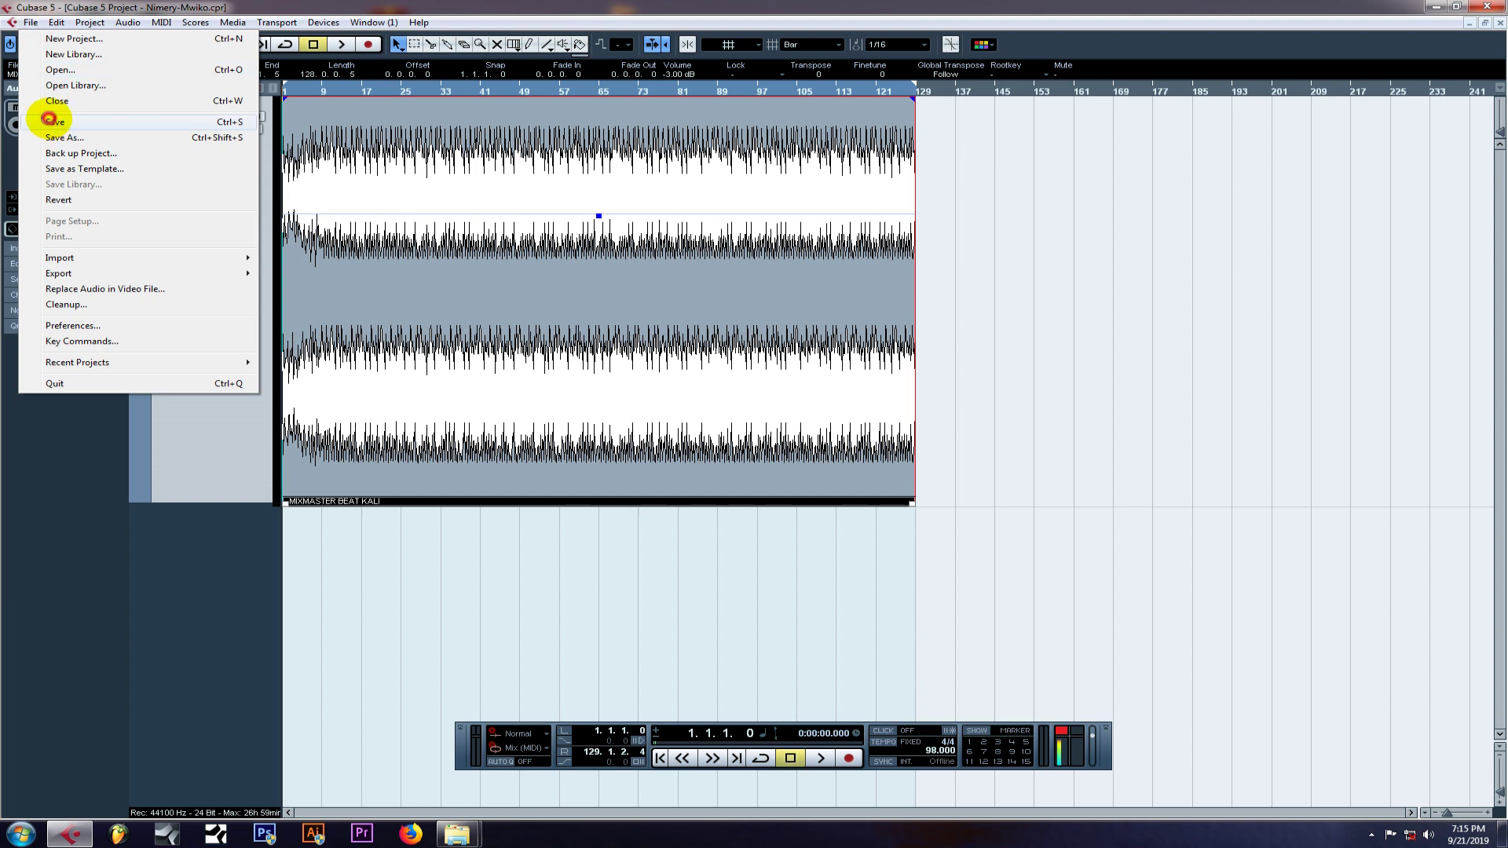
click(52, 123)
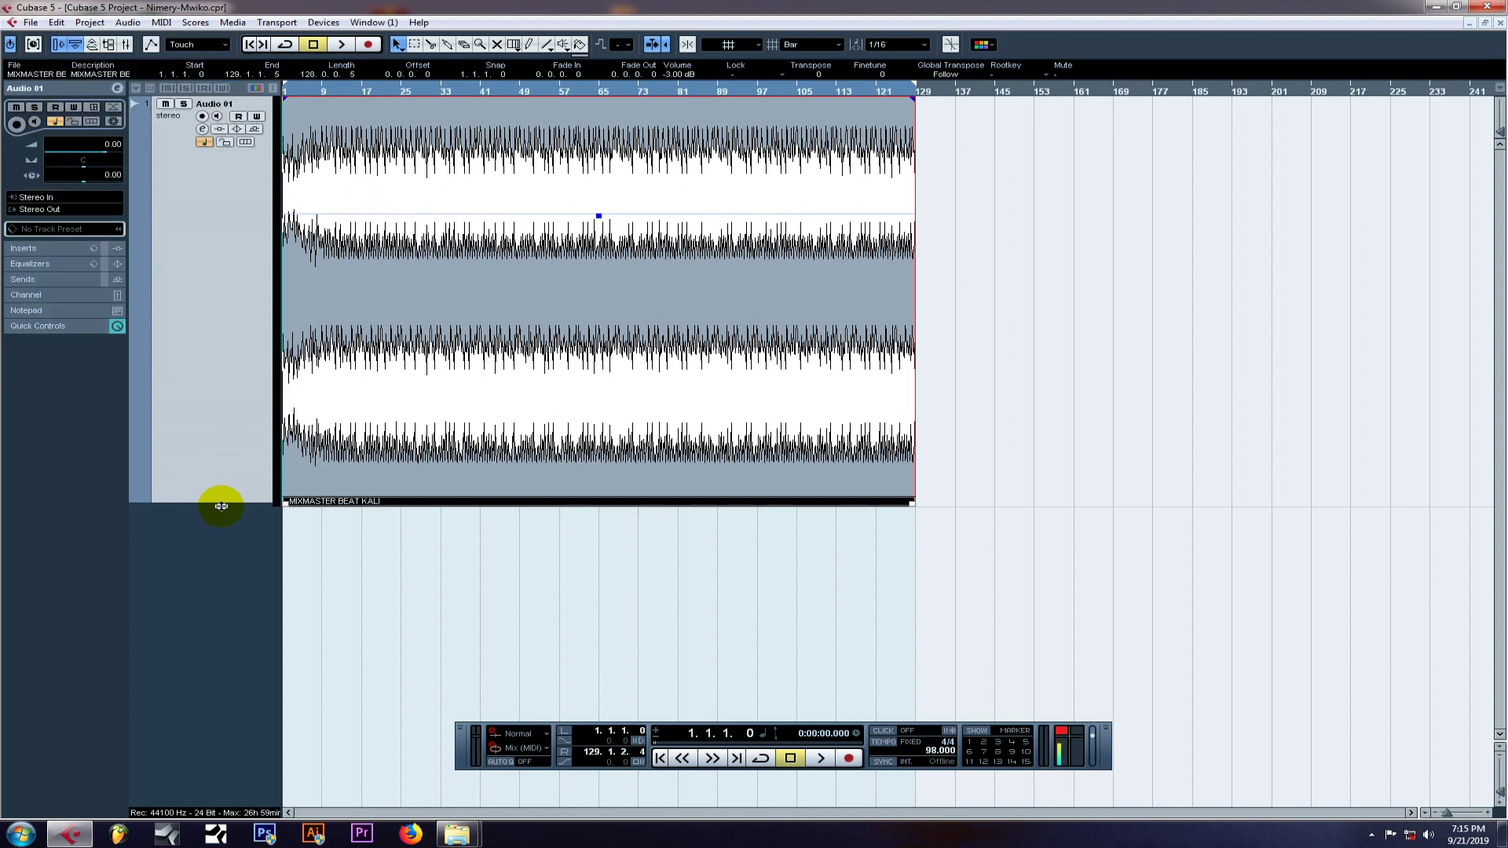
drag(218, 503, 249, 222)
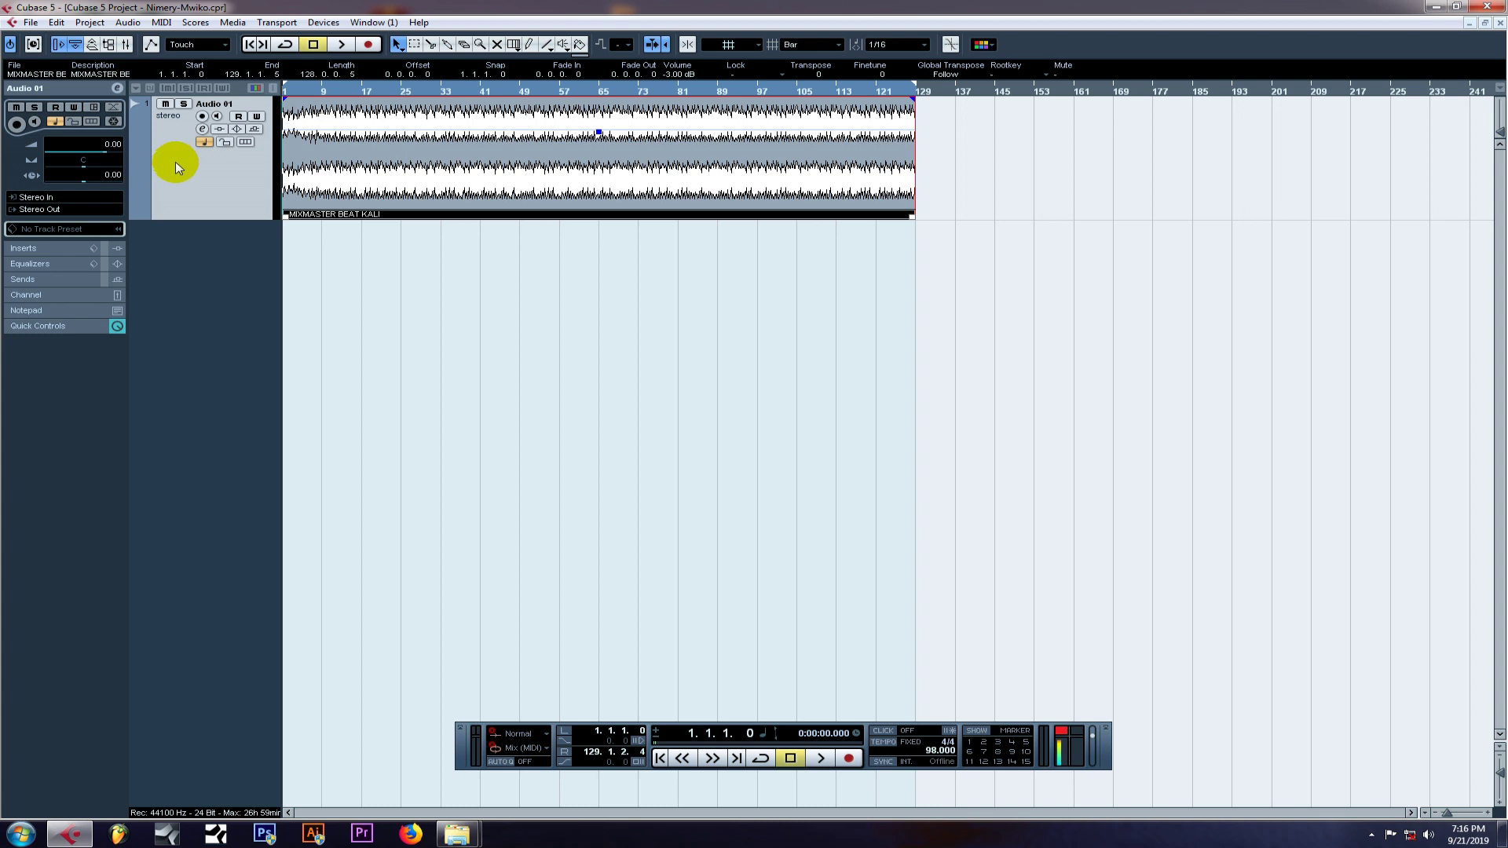
click(30, 22)
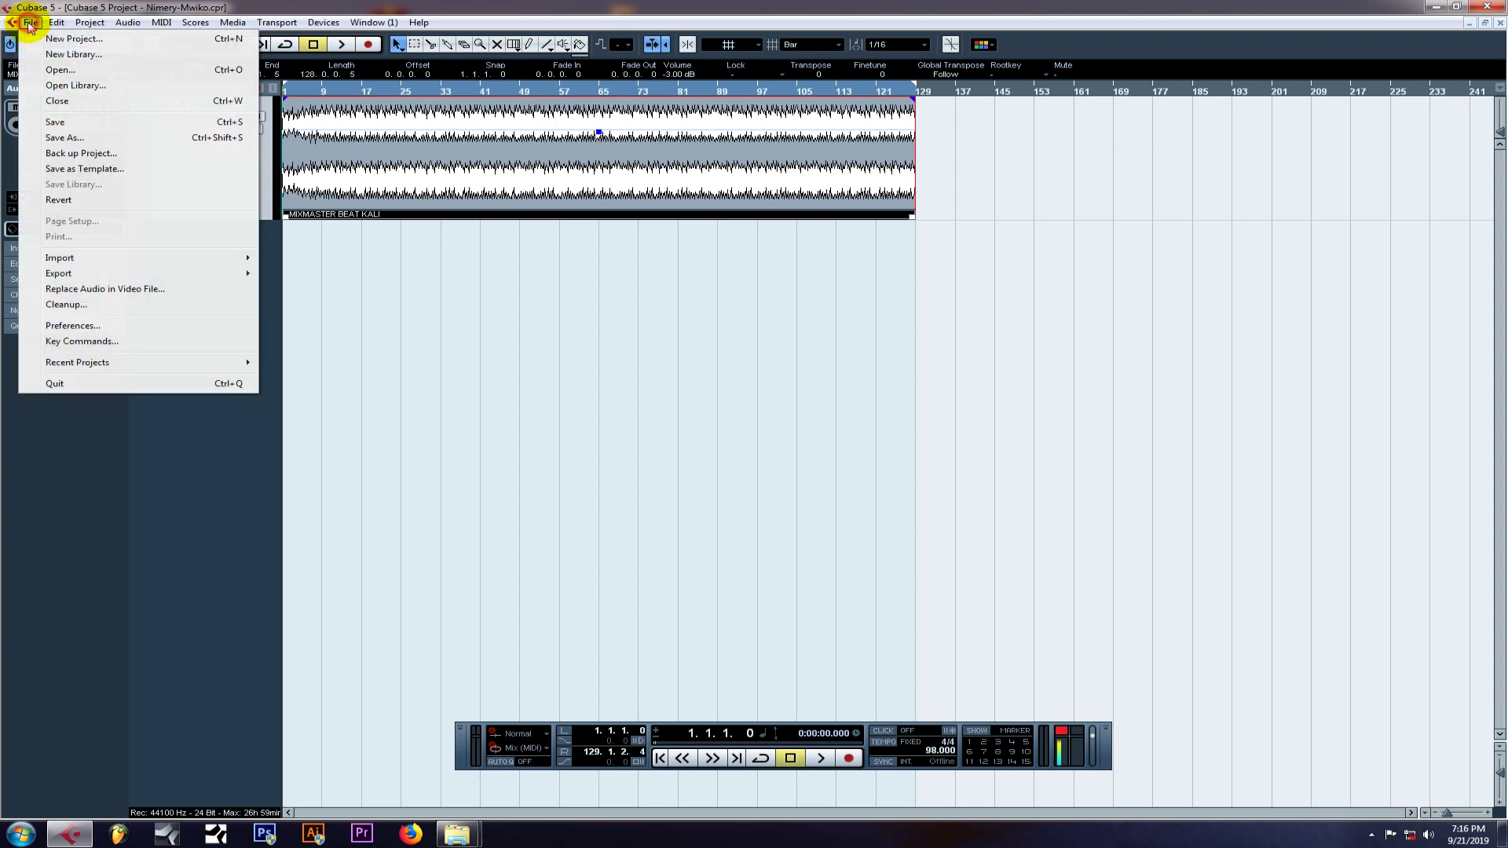
click(39, 116)
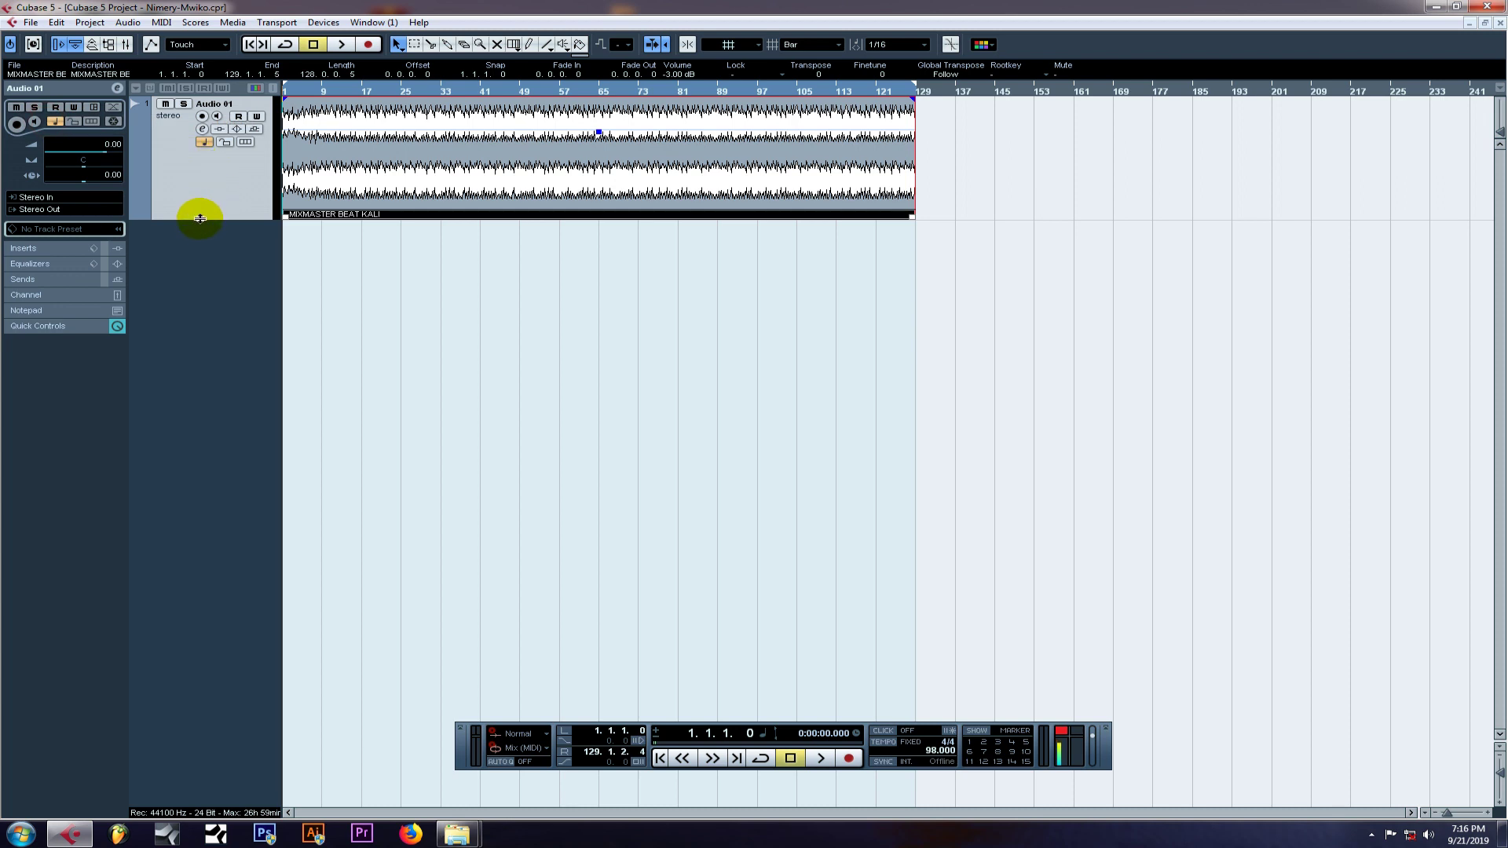
Enlarge the Audio 01 track to a medium height and save the project.
drag(202, 220, 218, 358)
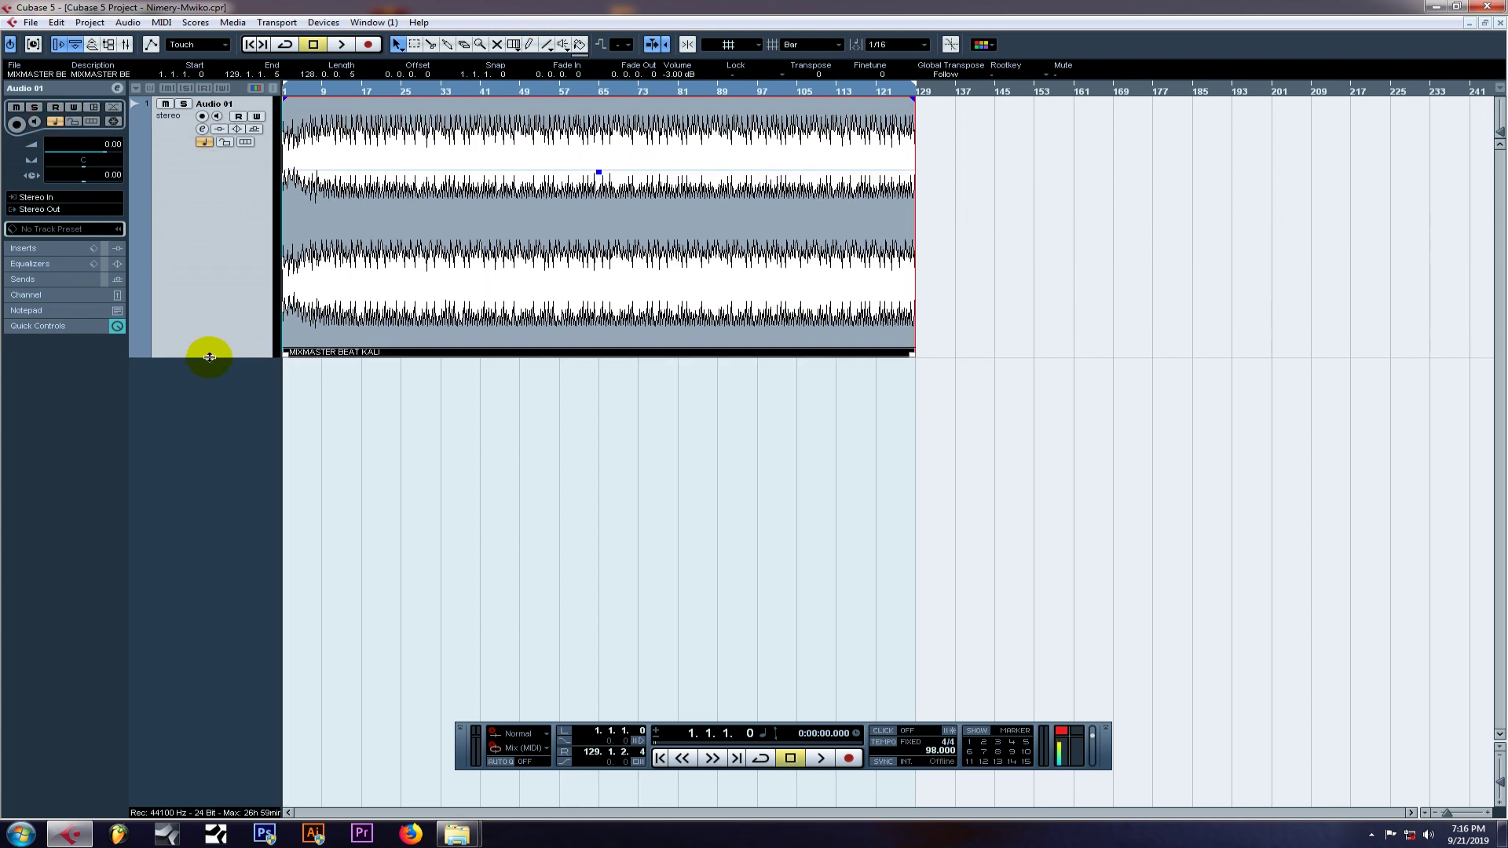
mouse_move(209, 357)
mouse_down()
mouse_move(224, 237)
mouse_move(229, 362)
mouse_up()
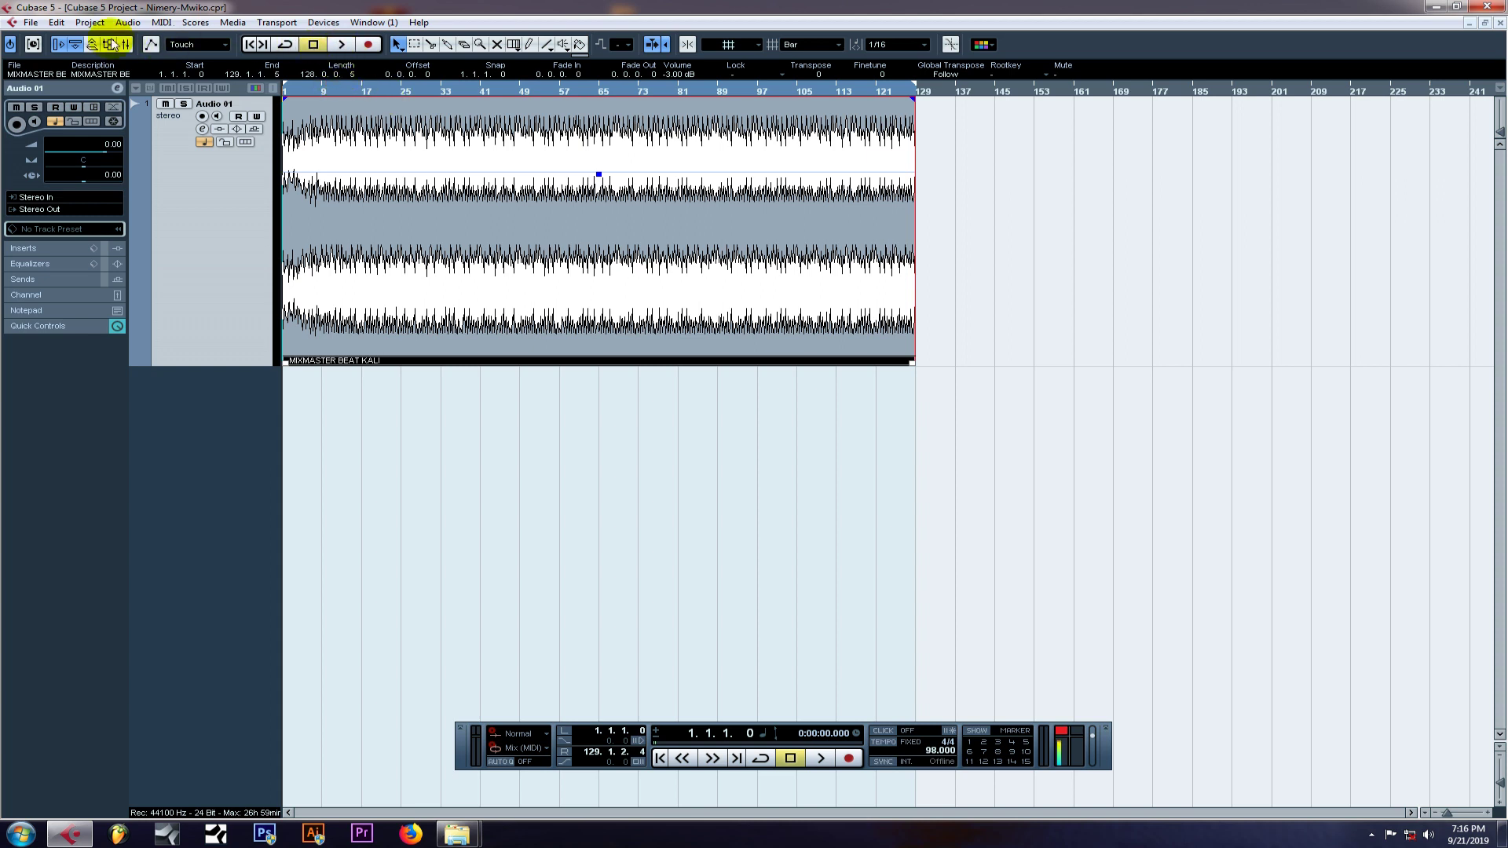
click(30, 22)
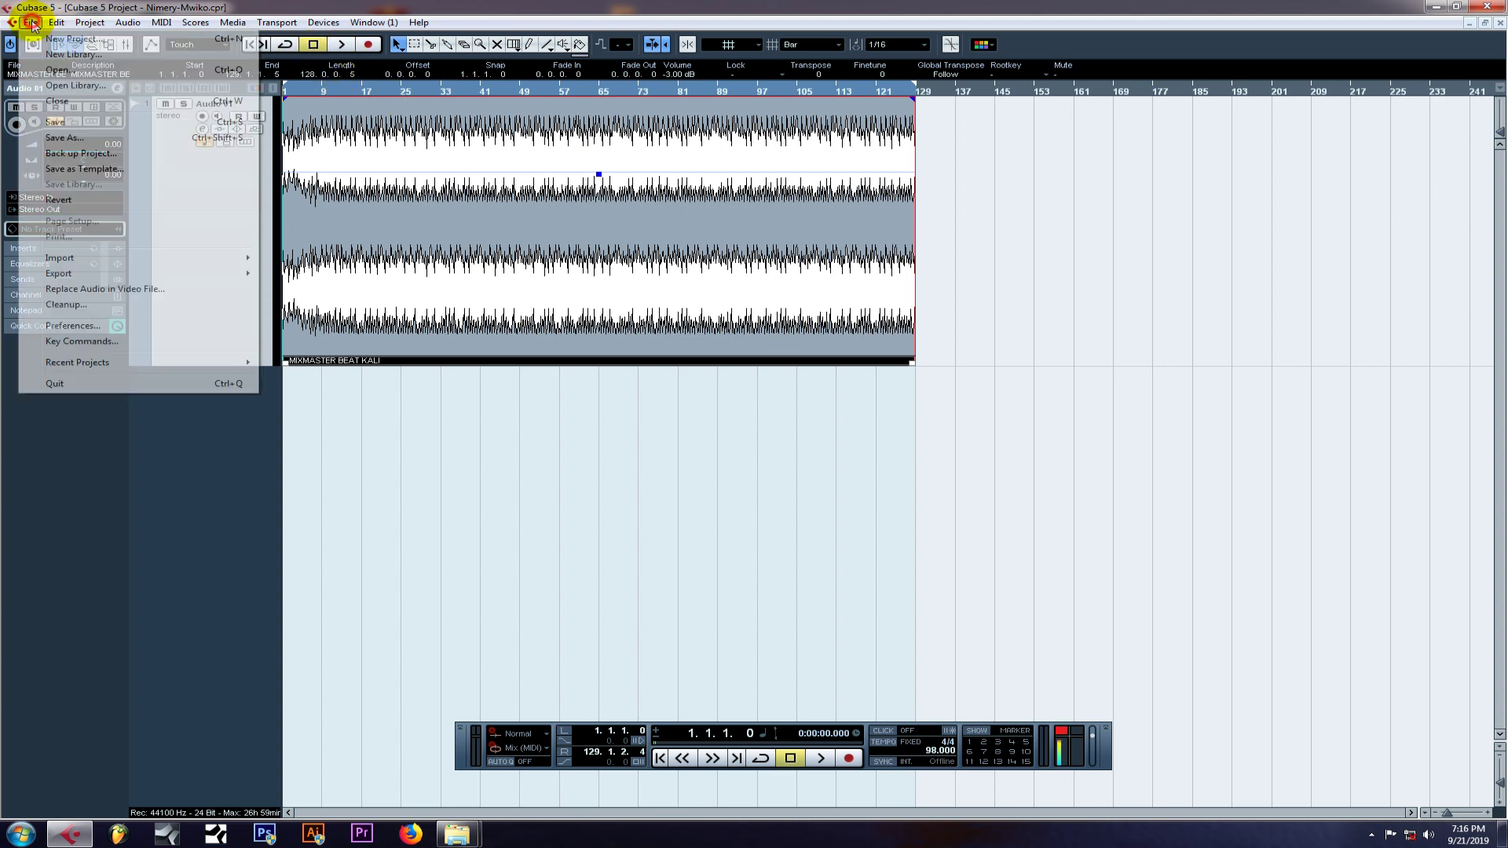
click(52, 123)
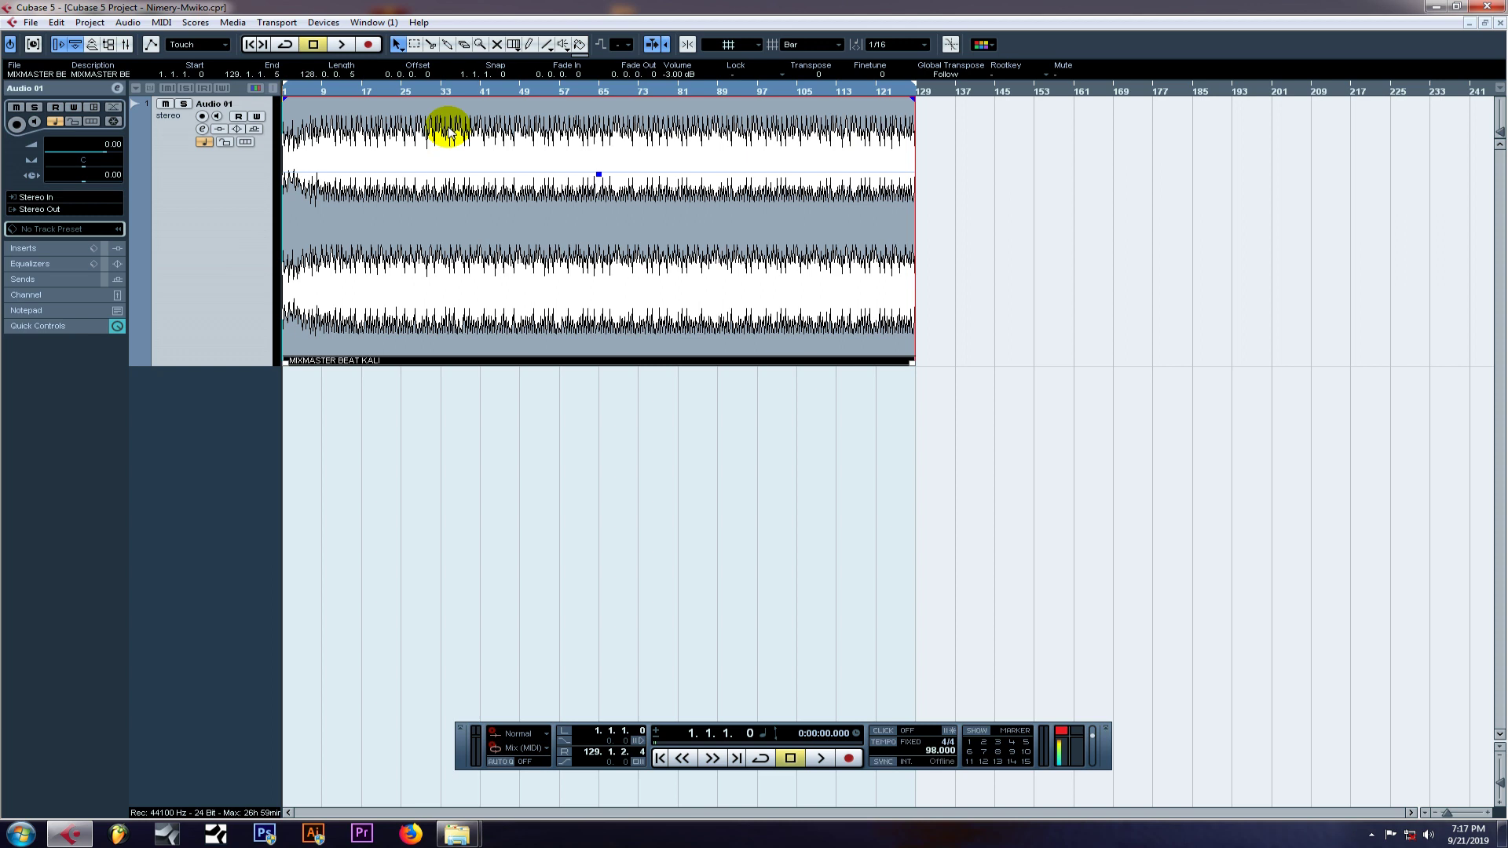
click(30, 22)
click(55, 125)
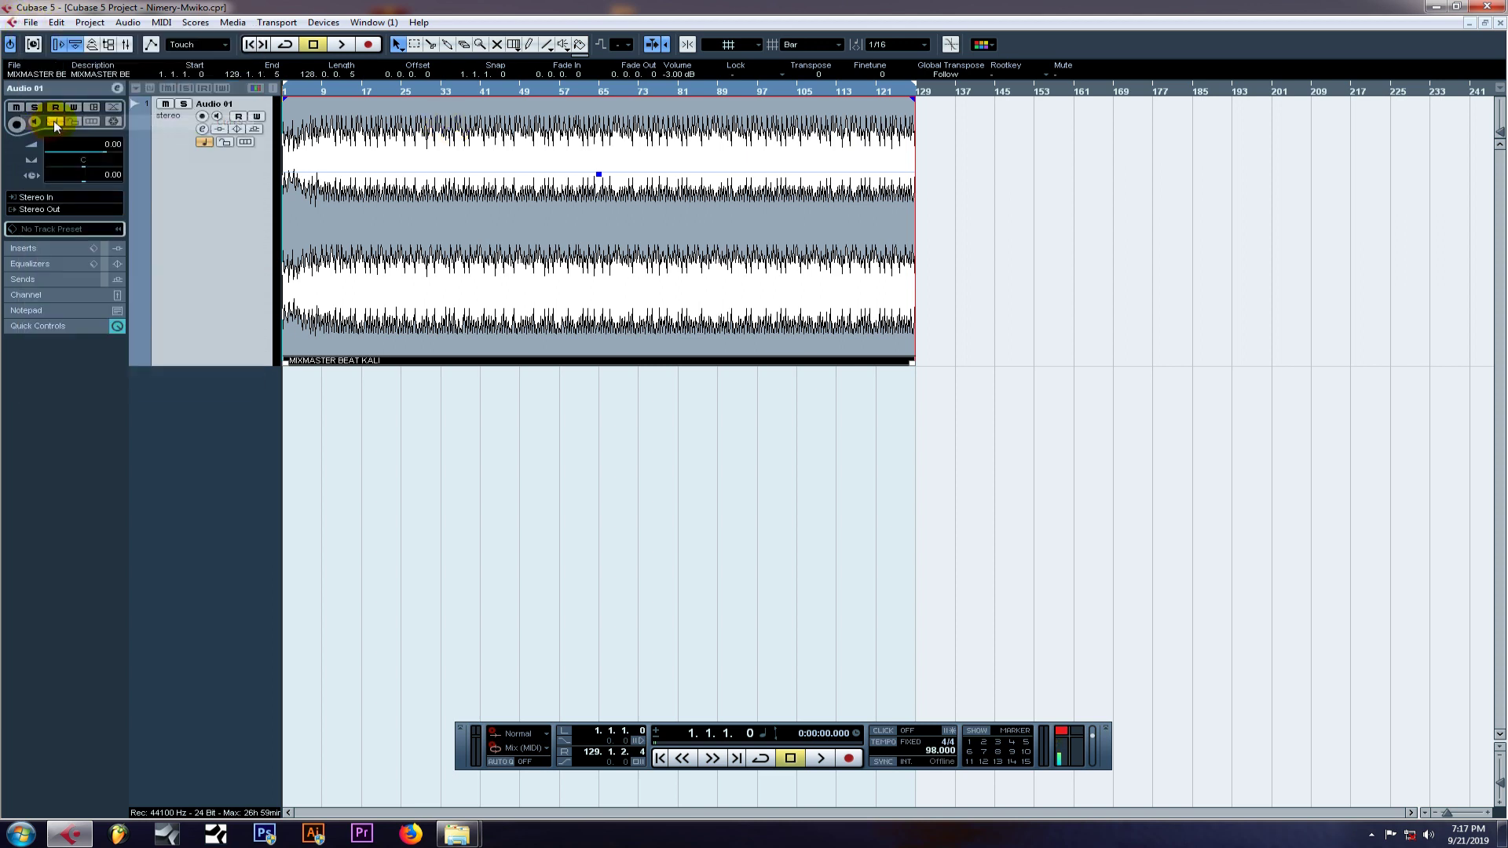